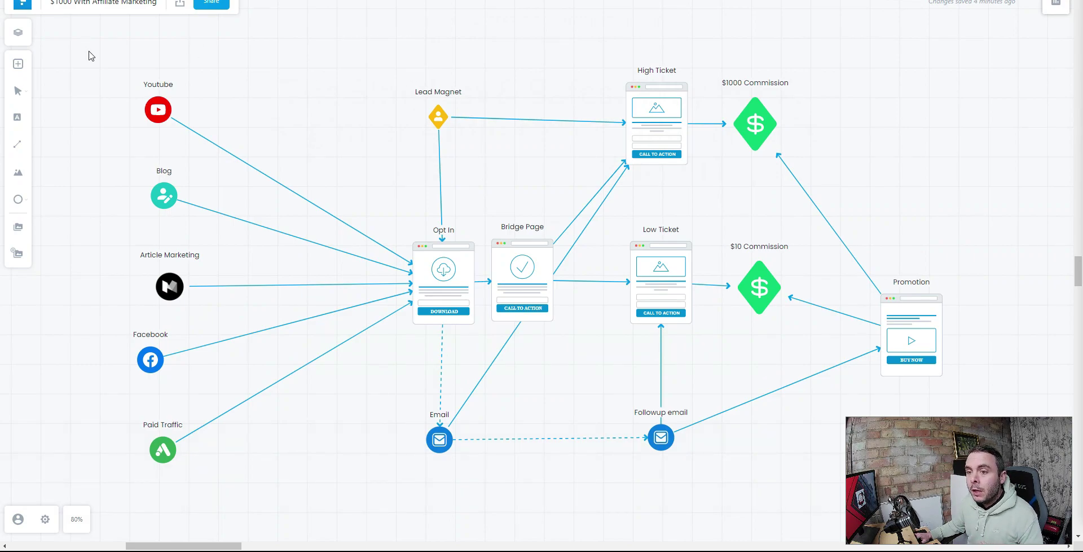
# Select and deselect the traffic sources, then nudge the Opt In, Lead Magnet and Bridge Page nodes into line.
pyautogui.moveTo(88, 53); pyautogui.dragTo(260, 508)
pyautogui.click(307, 436)
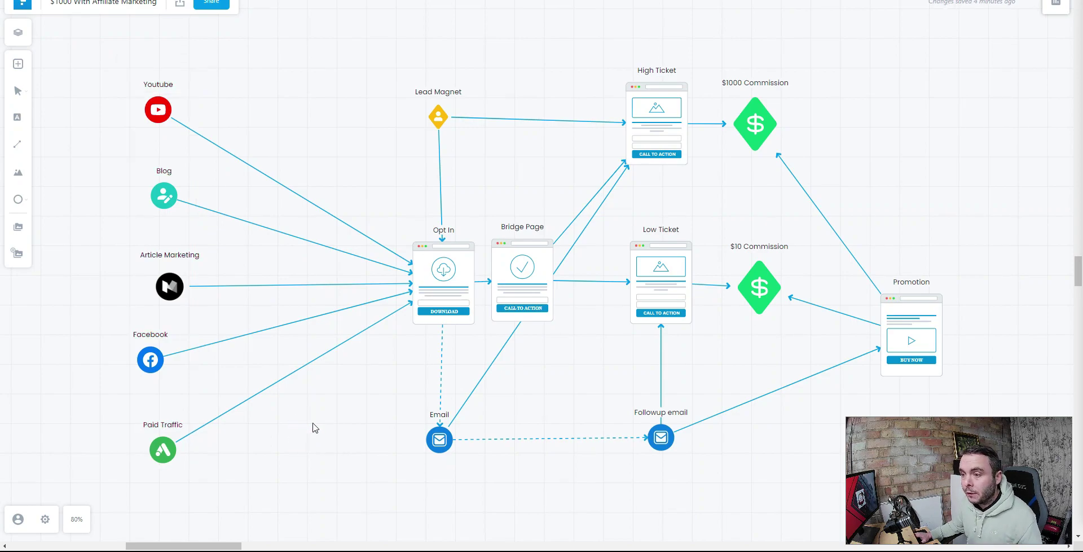
pyautogui.moveTo(454, 295); pyautogui.dragTo(453, 294)
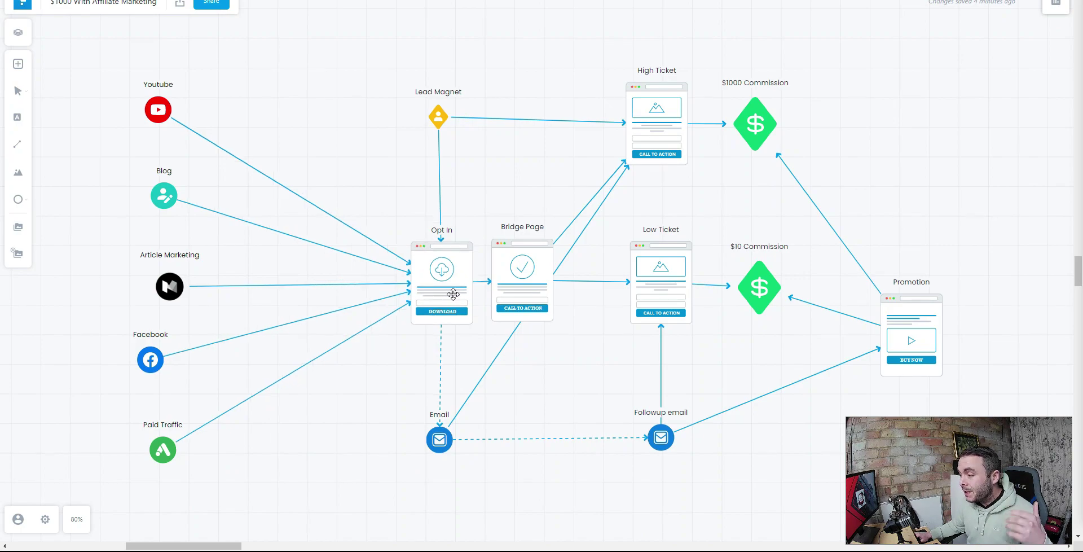
pyautogui.moveTo(438, 122); pyautogui.dragTo(445, 117)
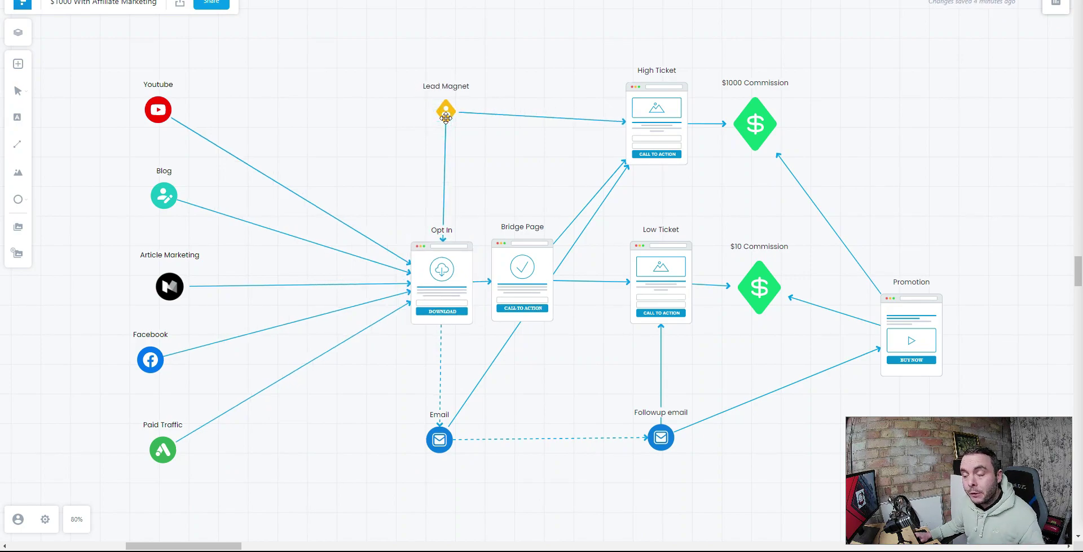
pyautogui.moveTo(522, 286); pyautogui.dragTo(526, 286)
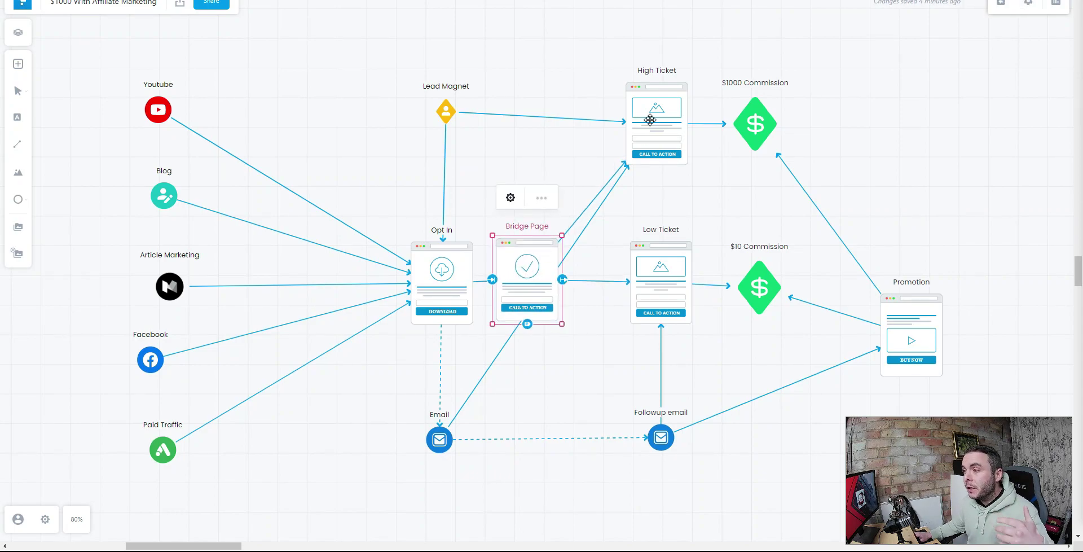
# Nudge the High Ticket, Low Ticket and Email nodes into line.
pyautogui.moveTo(650, 119); pyautogui.dragTo(655, 122)
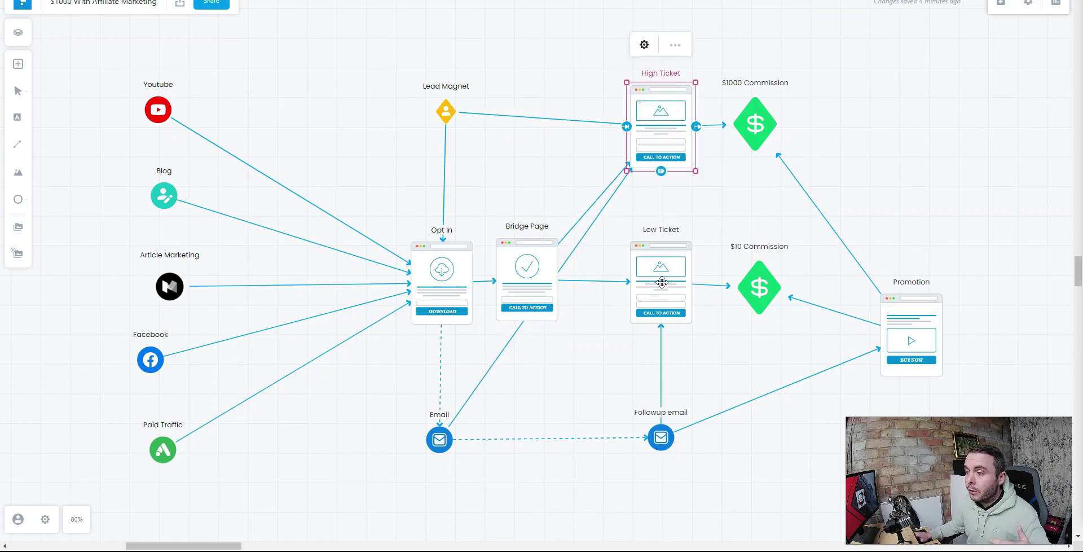
pyautogui.moveTo(670, 267); pyautogui.dragTo(671, 268)
pyautogui.click(697, 202)
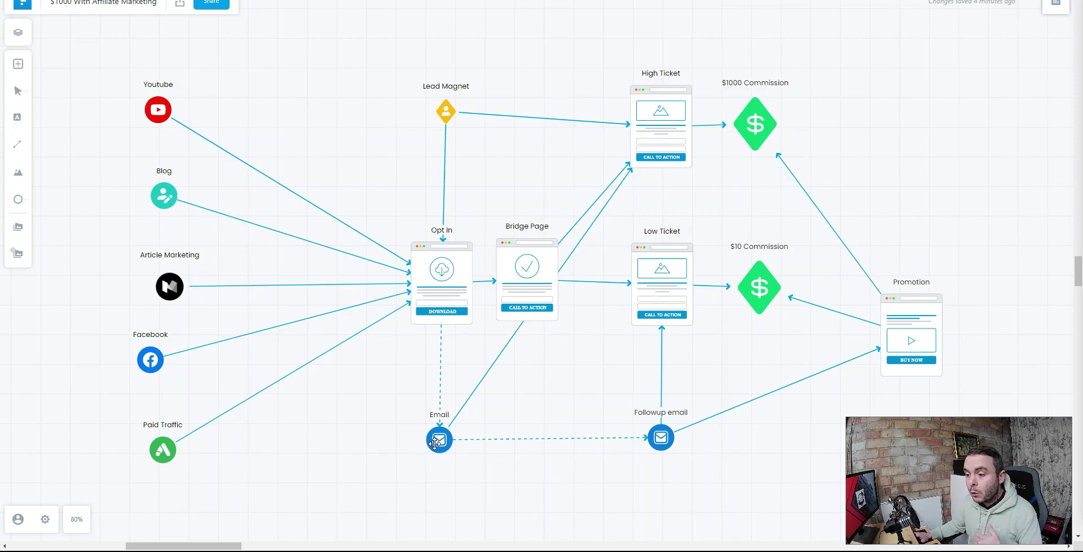
pyautogui.moveTo(437, 444); pyautogui.dragTo(441, 442)
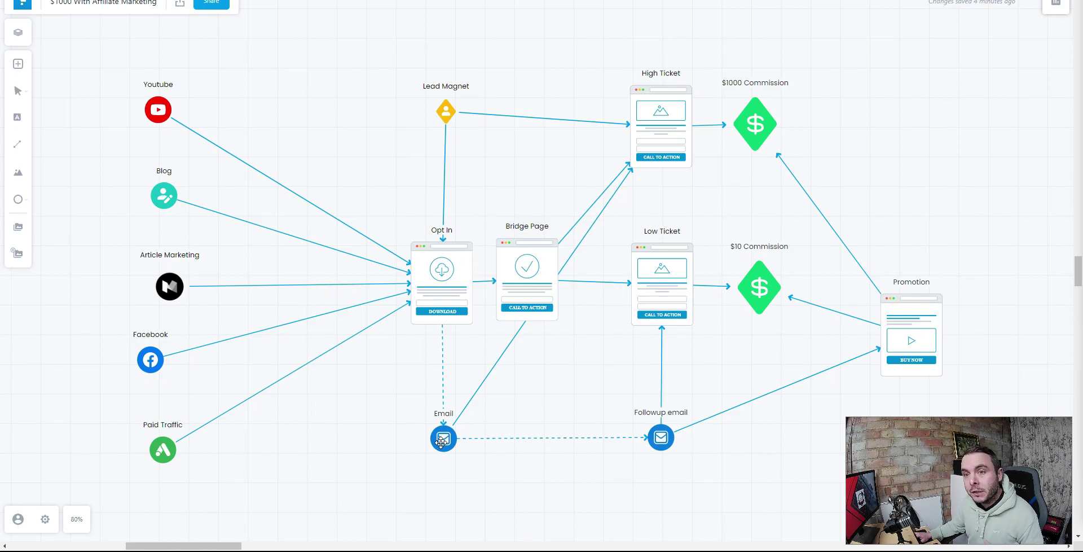
pyautogui.moveTo(441, 440); pyautogui.dragTo(439, 439)
pyautogui.click(561, 401)
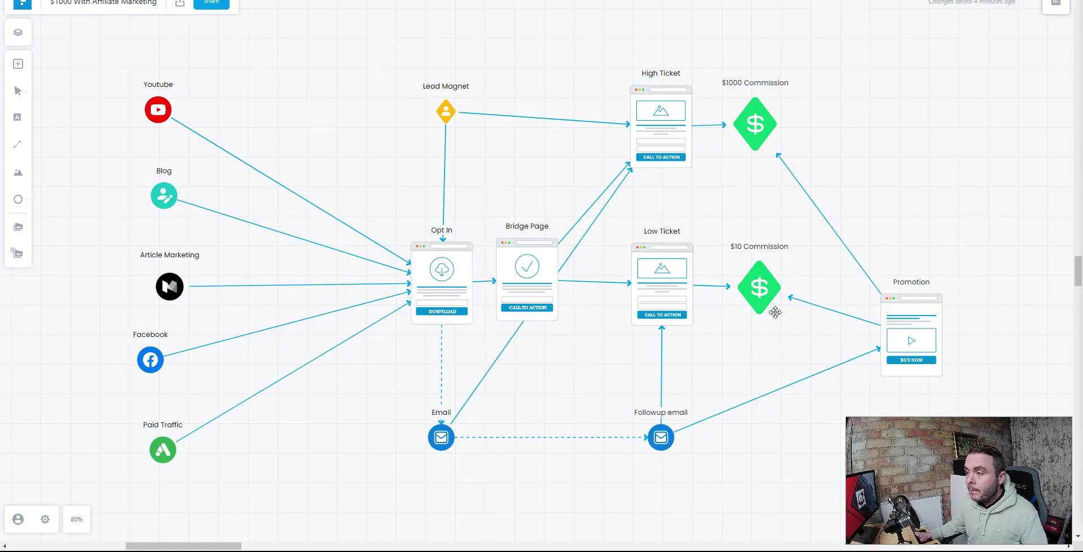
# Align the $10 and $1000 Commission diamonds and the Promotion page.
pyautogui.moveTo(762, 296); pyautogui.dragTo(758, 293)
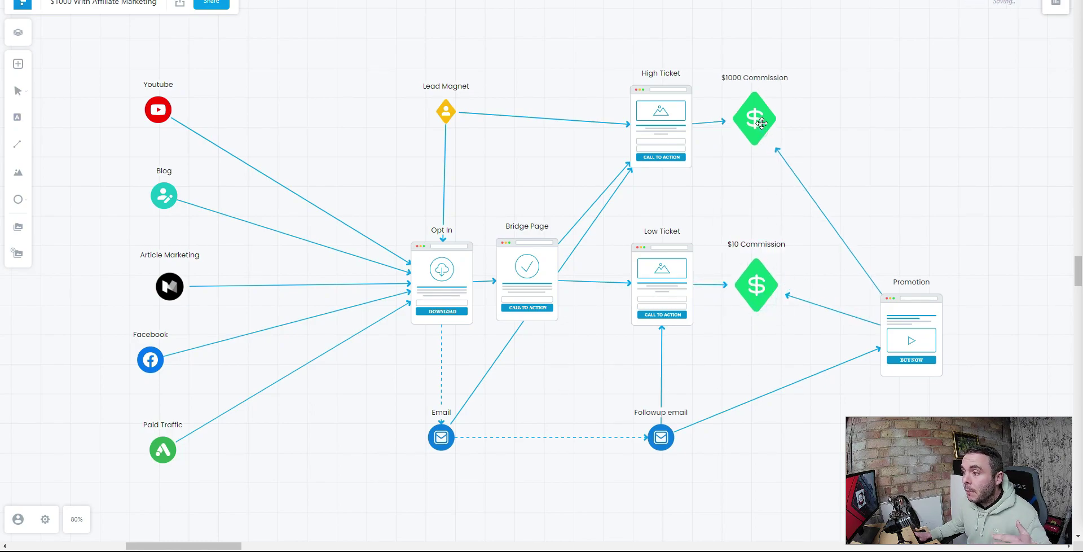
pyautogui.moveTo(758, 122)
pyautogui.mouseDown()
pyautogui.moveTo(762, 131)
pyautogui.moveTo(754, 124)
pyautogui.mouseUp()
pyautogui.click(865, 117)
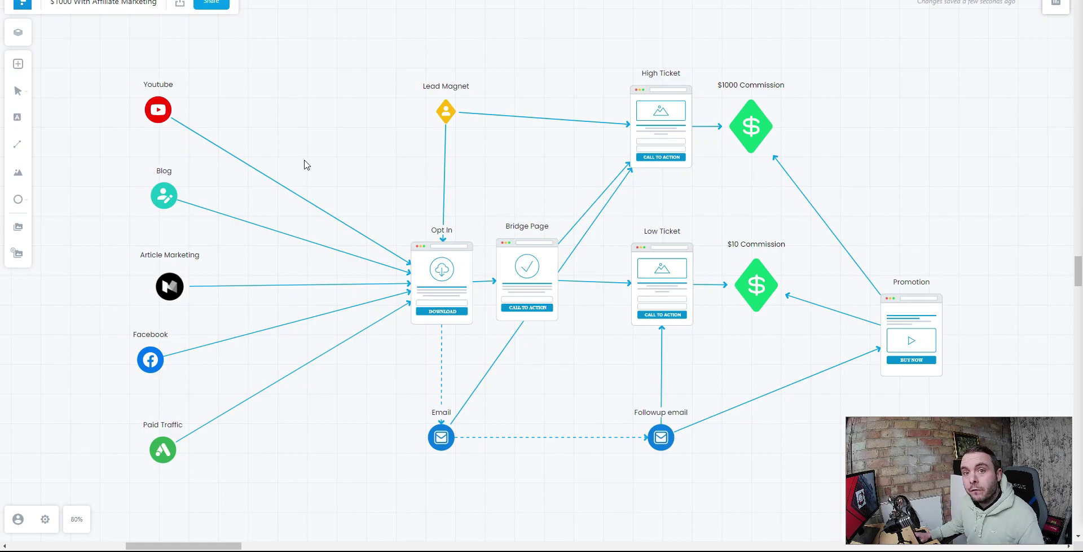
pyautogui.moveTo(925, 316); pyautogui.dragTo(920, 314)
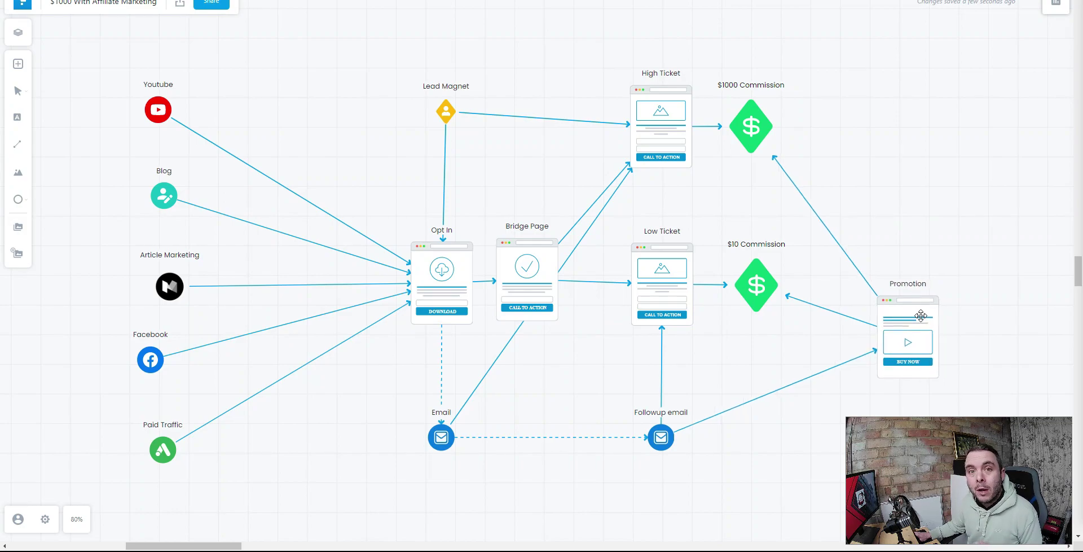
pyautogui.click(920, 315)
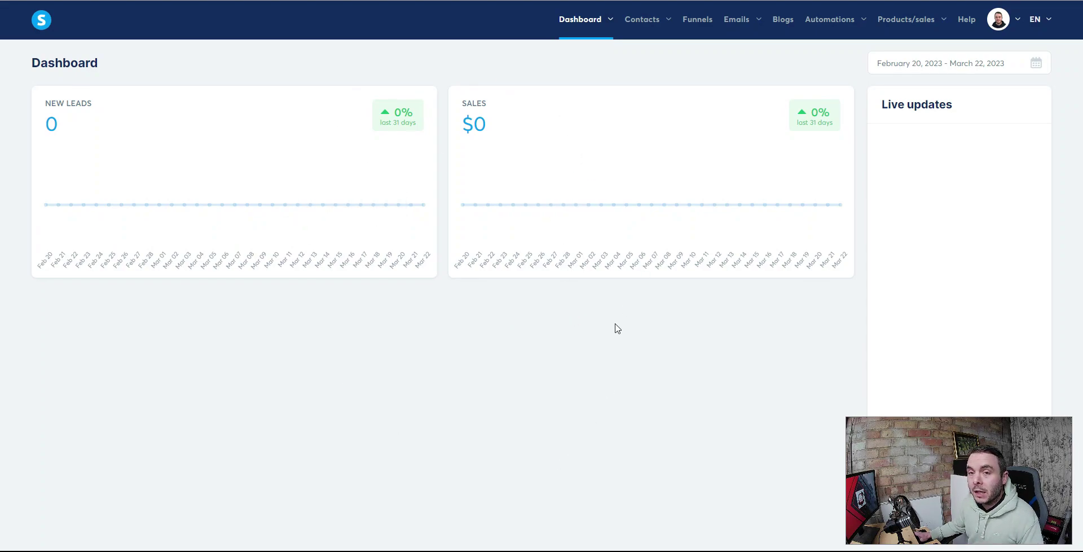
# Create and save a funnel named 'test' with the Build an audience goal.
pyautogui.click(694, 20)
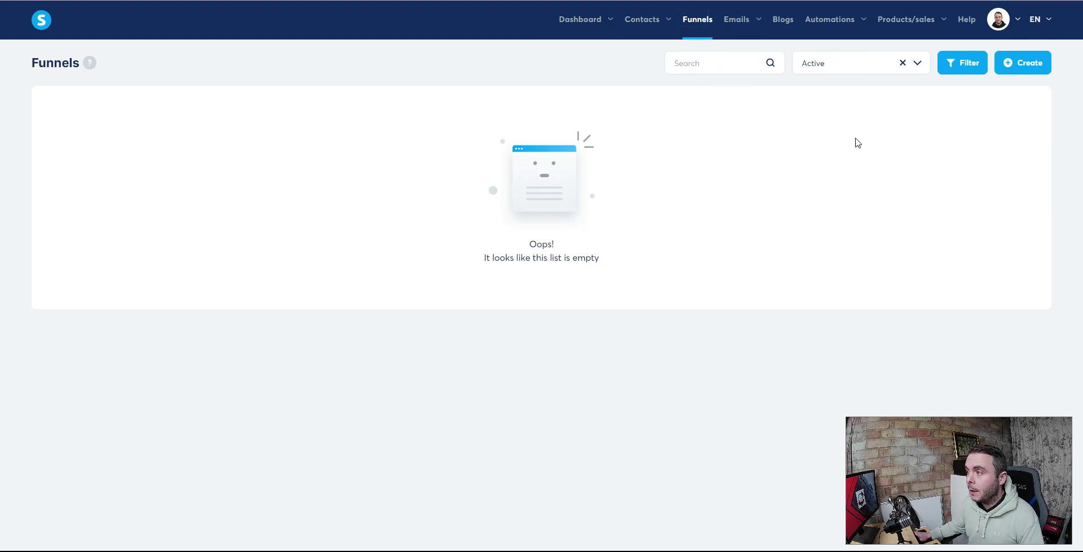
pyautogui.click(1022, 68)
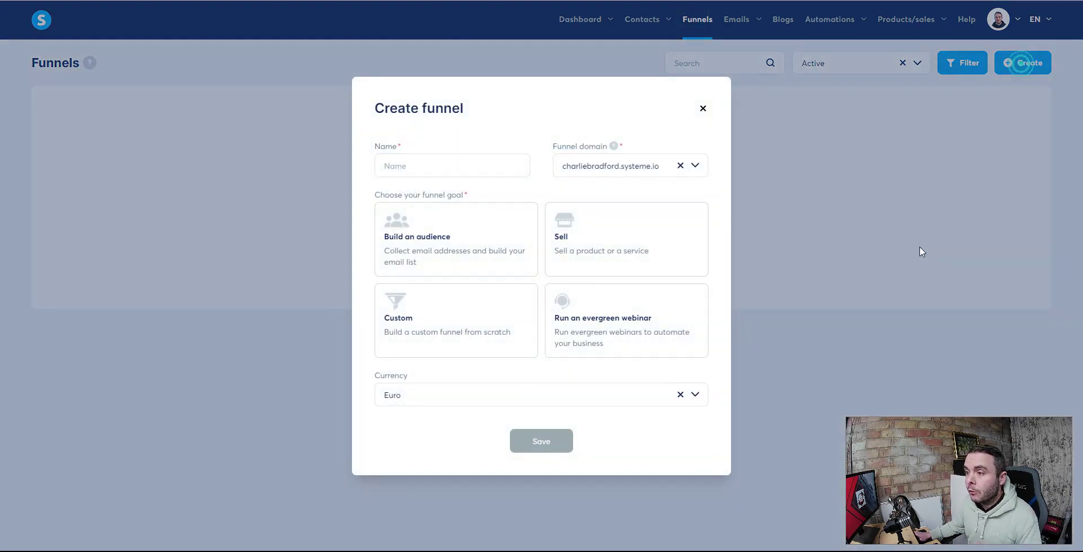
pyautogui.click(440, 167)
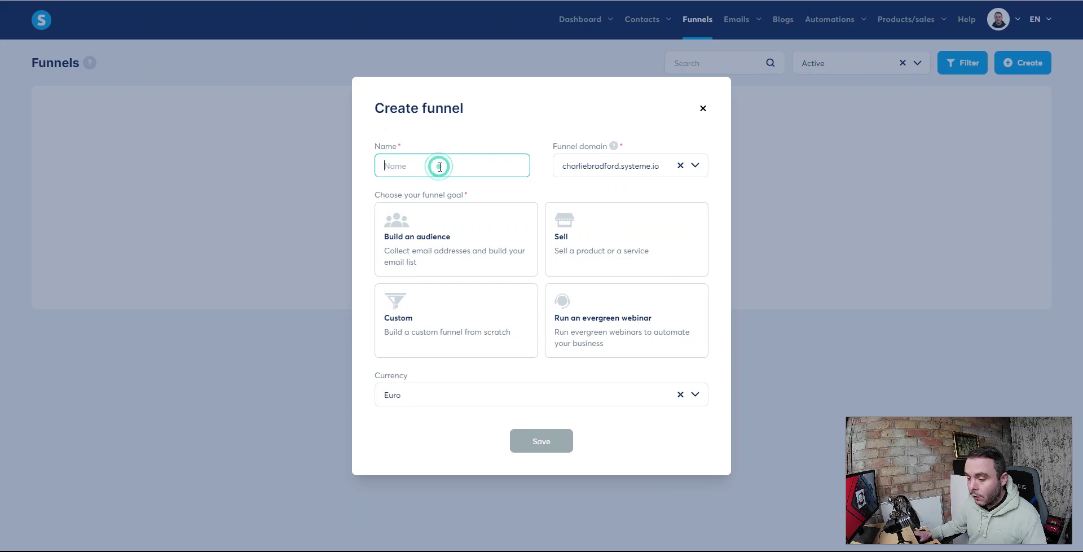
pyautogui.write('test')
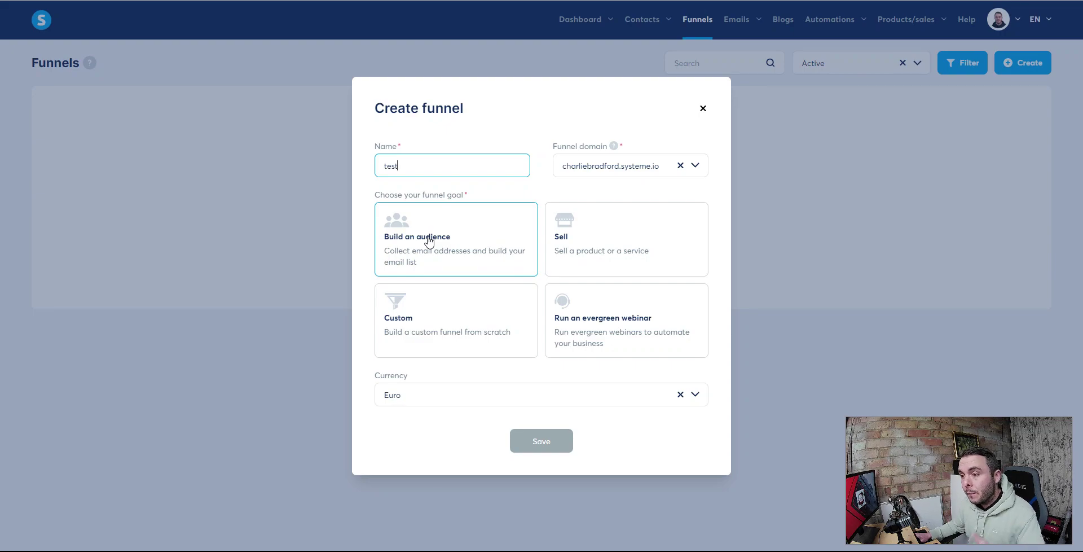
pyautogui.click(429, 242)
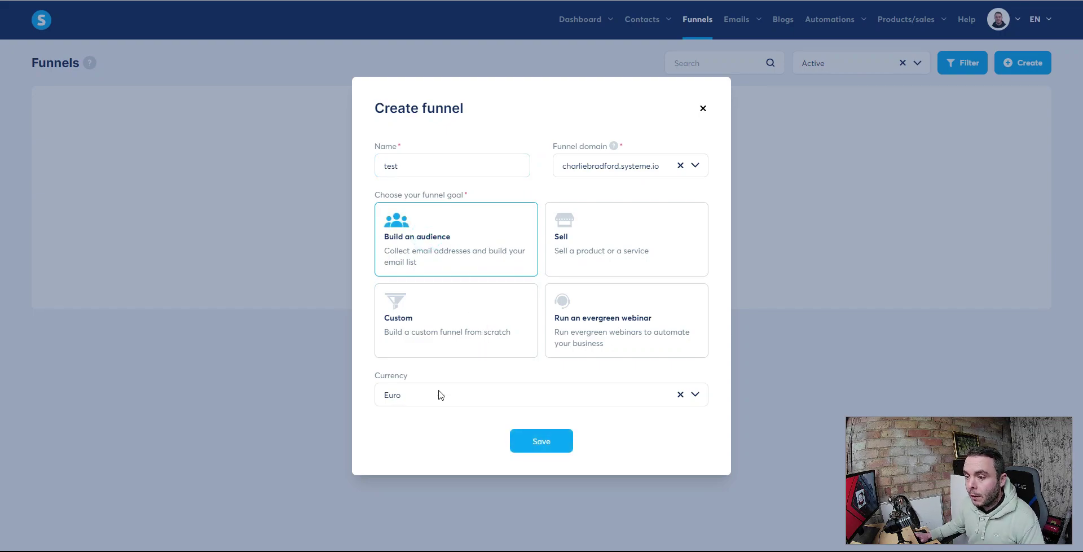
pyautogui.click(547, 442)
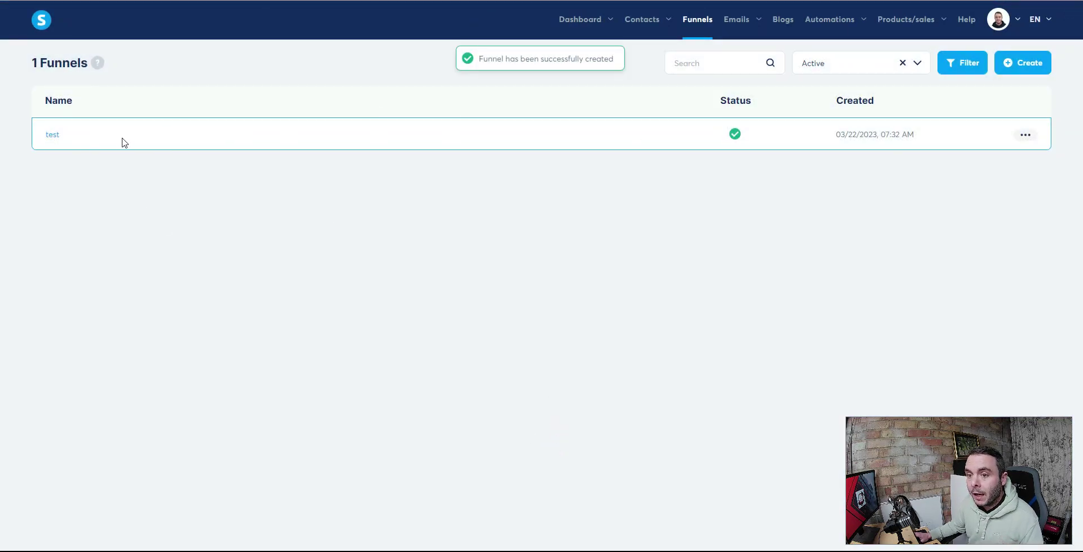
# Open the 'test' funnel and delete its Thank You step.
pyautogui.click(45, 137)
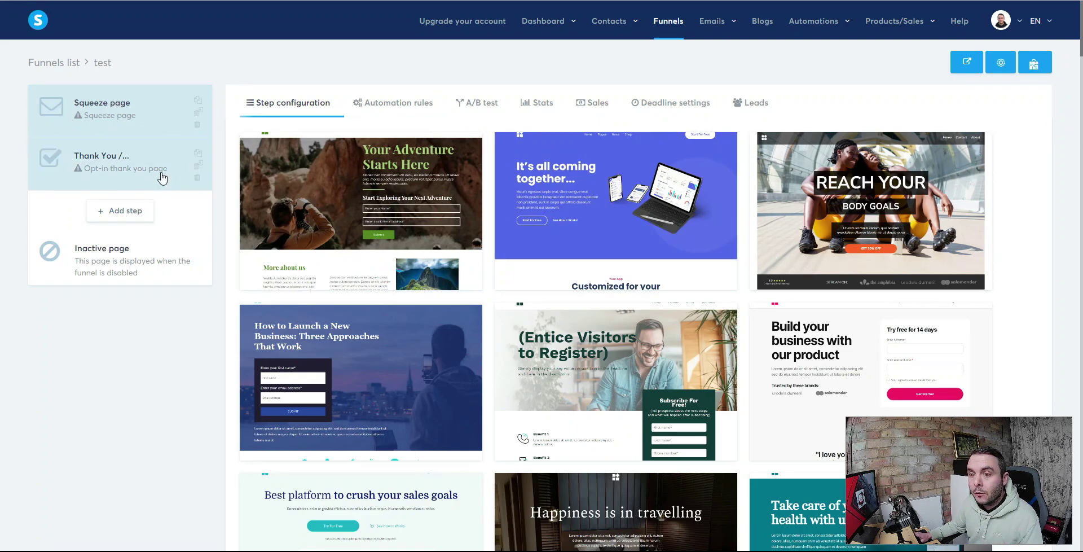
pyautogui.click(198, 178)
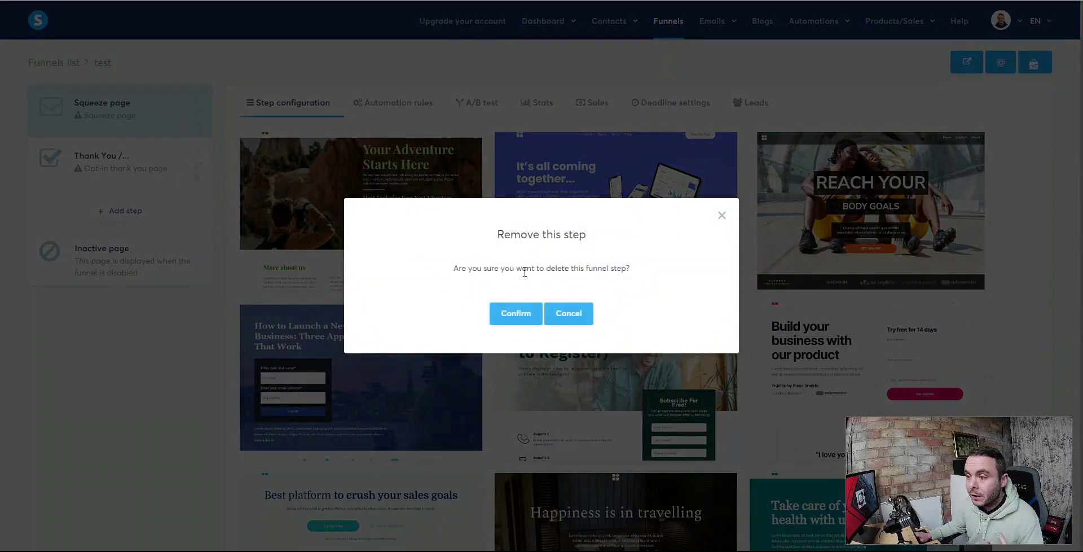
pyautogui.click(528, 316)
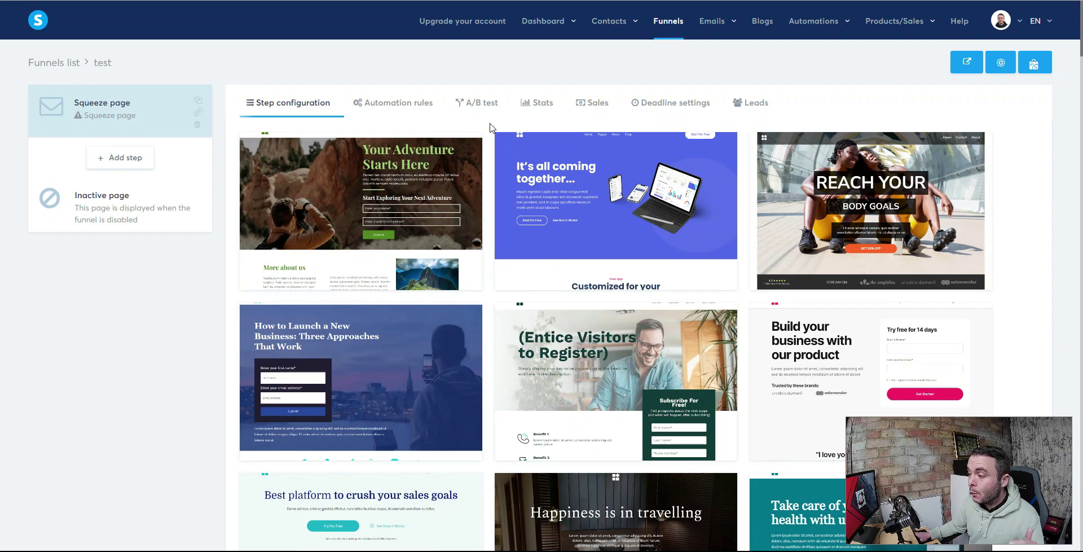
# Browse the template gallery to the 'Do you want your baby to sleep well at night?' design.
pyautogui.scroll(-5, 489, 126)
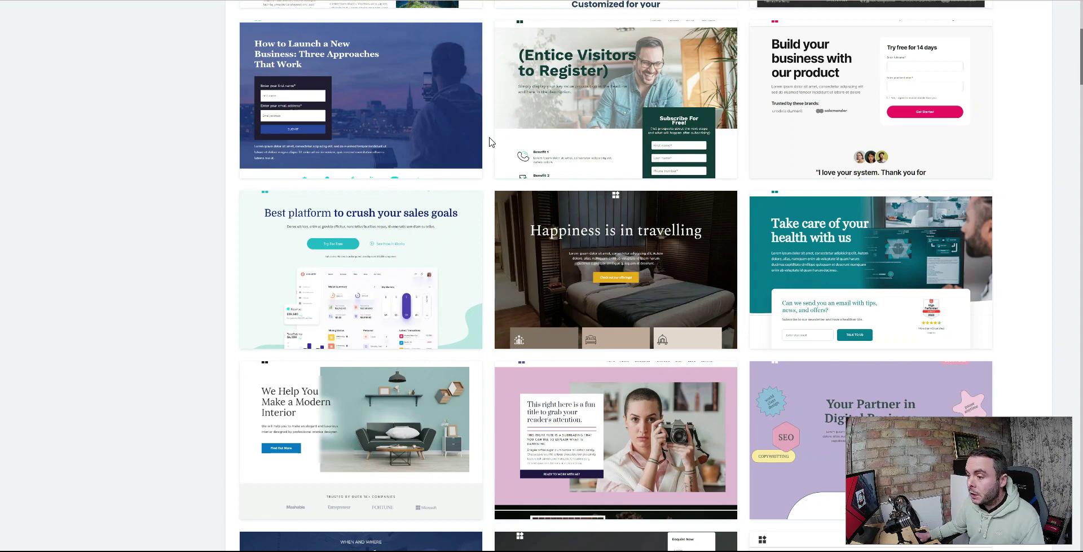
pyautogui.scroll(-10, 490, 142)
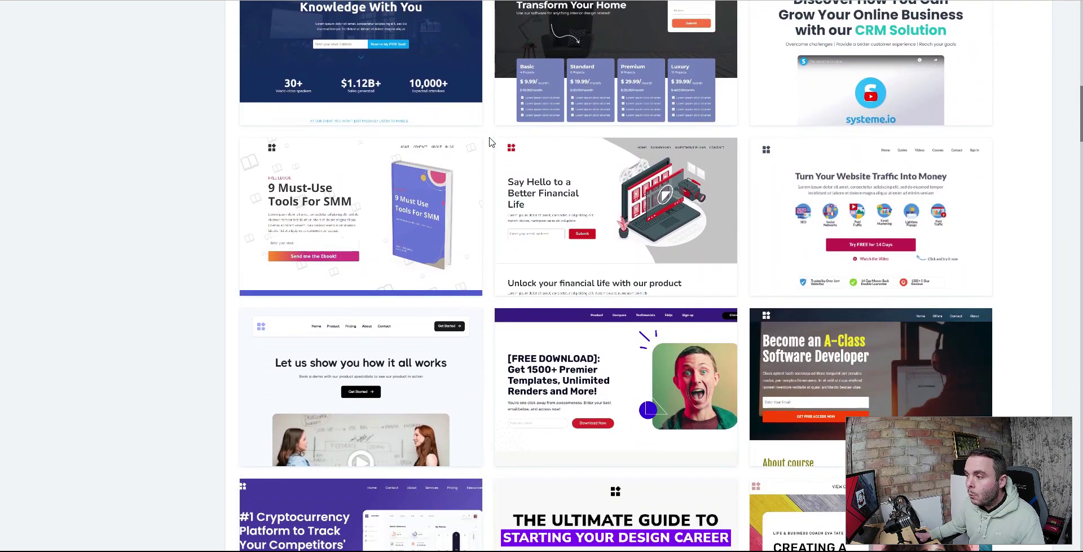
pyautogui.scroll(-8, 490, 142)
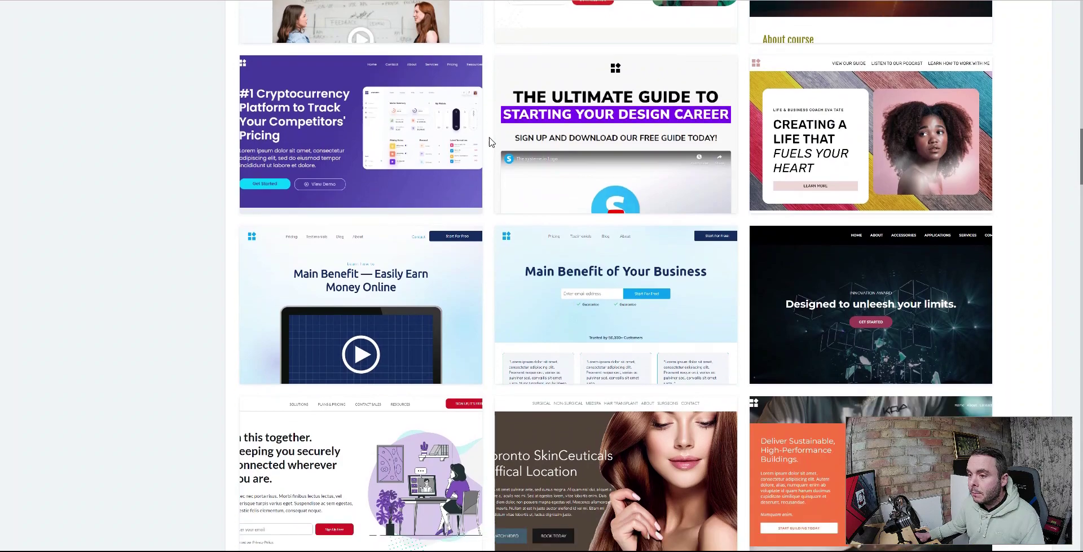
pyautogui.scroll(-8, 489, 142)
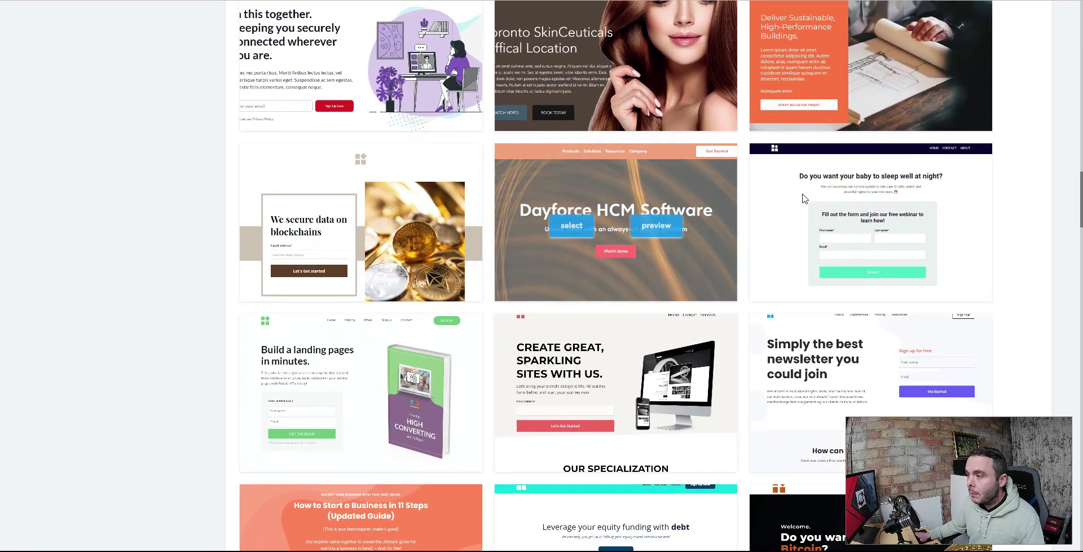
pyautogui.moveTo(805, 198)
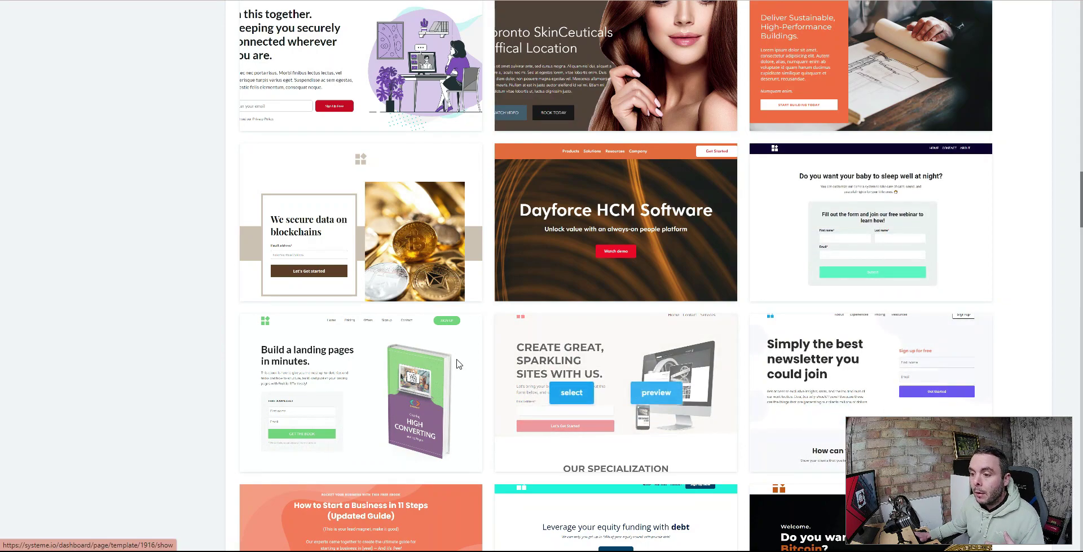
pyautogui.moveTo(460, 347)
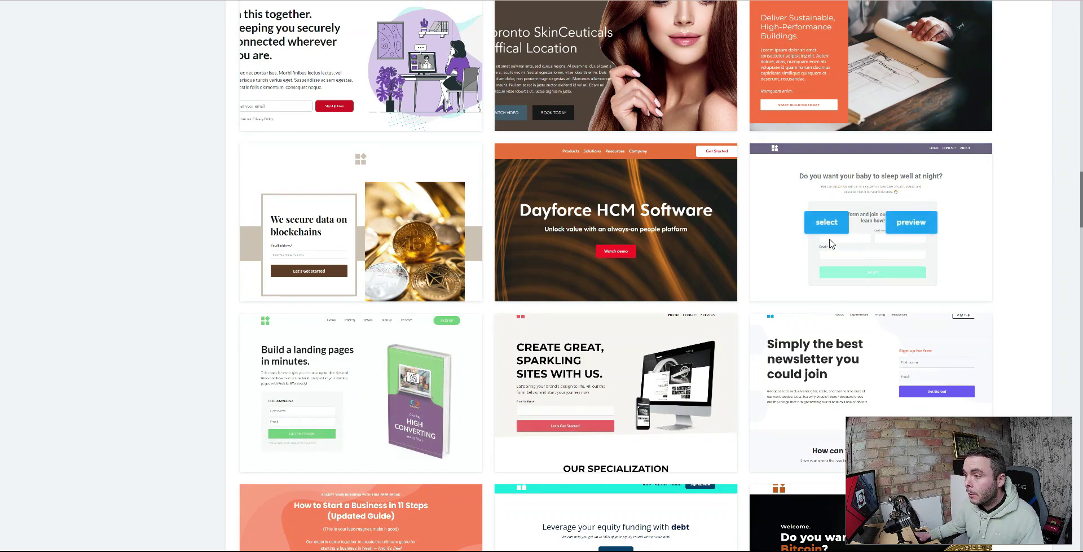
# Select the baby-sleep webinar template and open the squeeze page in the editor.
pyautogui.click(826, 226)
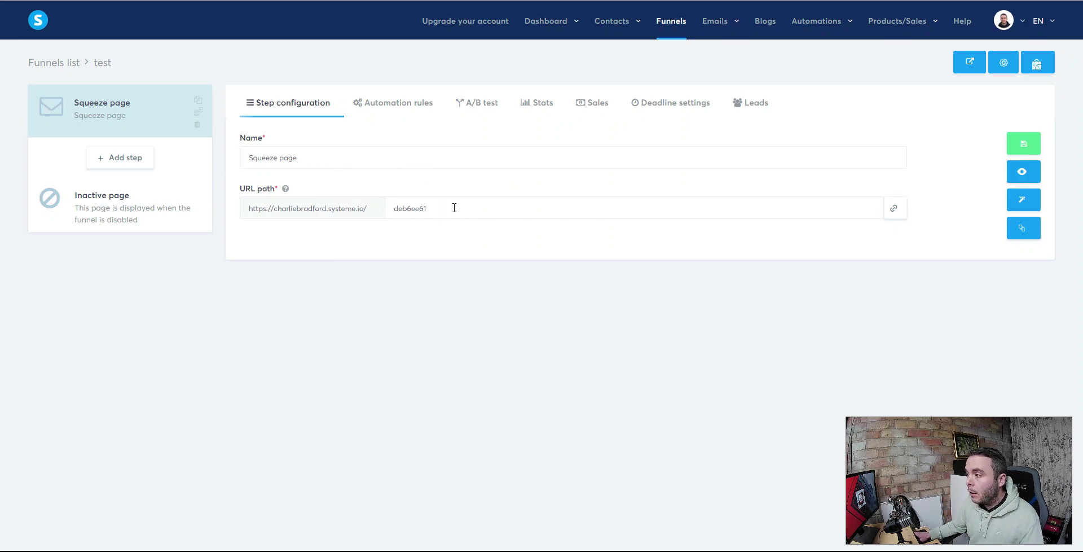
pyautogui.click(1028, 206)
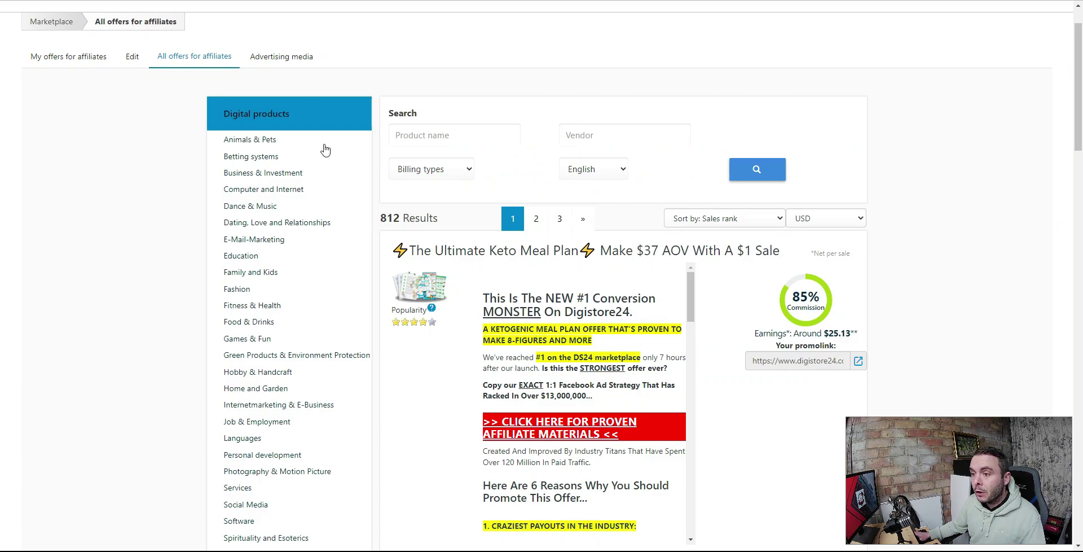
# Select and copy the offer title 'The Ultimate Keto Meal Plan' from the Digistore24 listing.
pyautogui.scroll(-2, 952, 339)
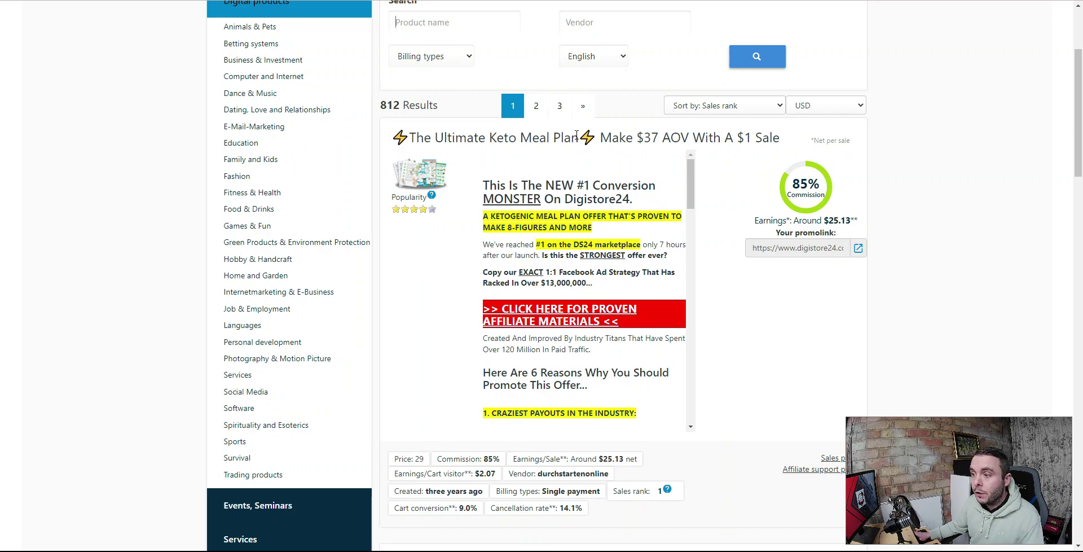
pyautogui.moveTo(577, 134); pyautogui.dragTo(441, 138)
pyautogui.moveTo(577, 135); pyautogui.dragTo(412, 135)
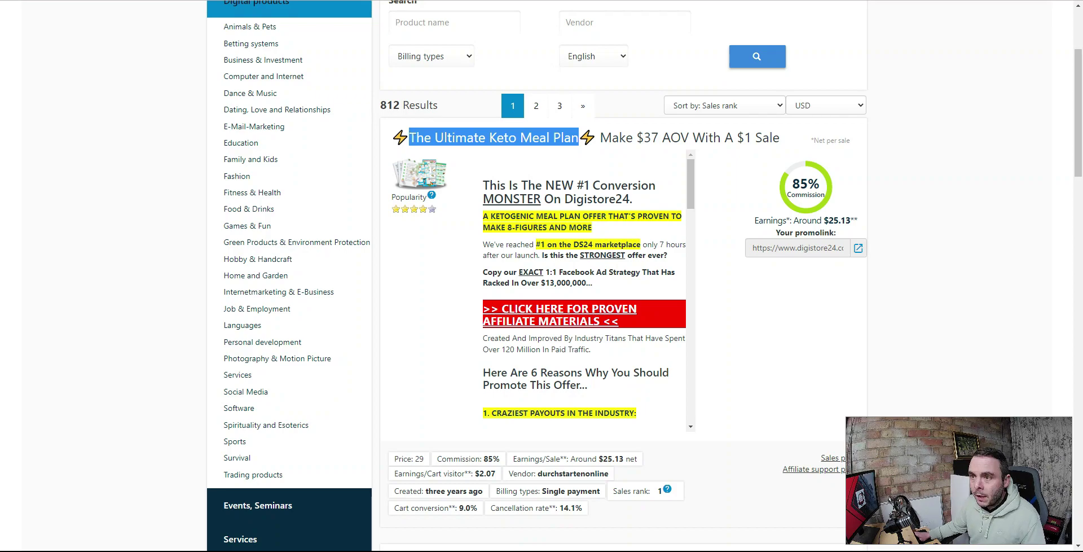
pyautogui.hotkey('ctrl', 'Tab')
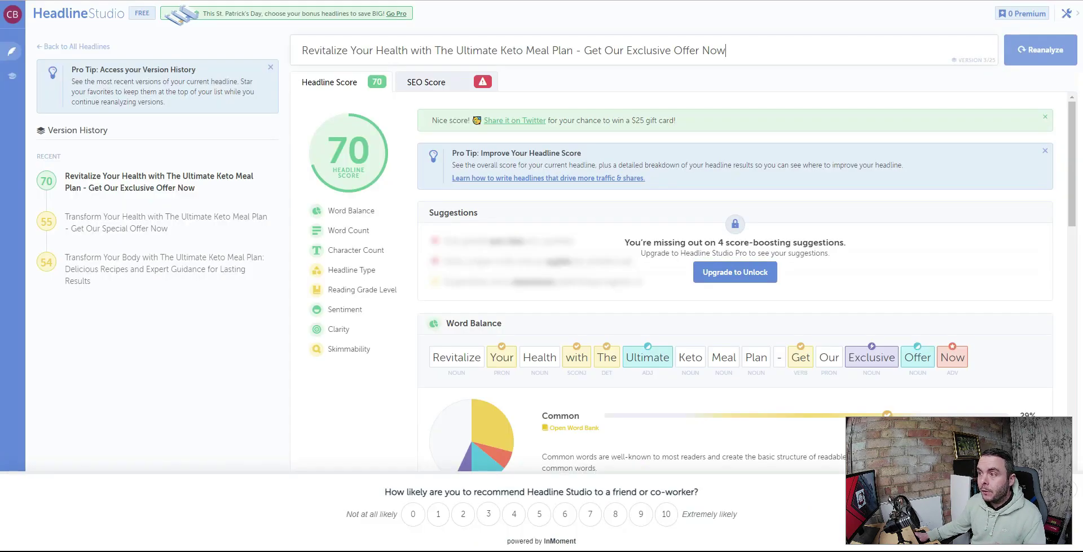
# Review the Word Balance breakdown for the 70-scoring Revitalize Your Health headline.
pyautogui.click(731, 47)
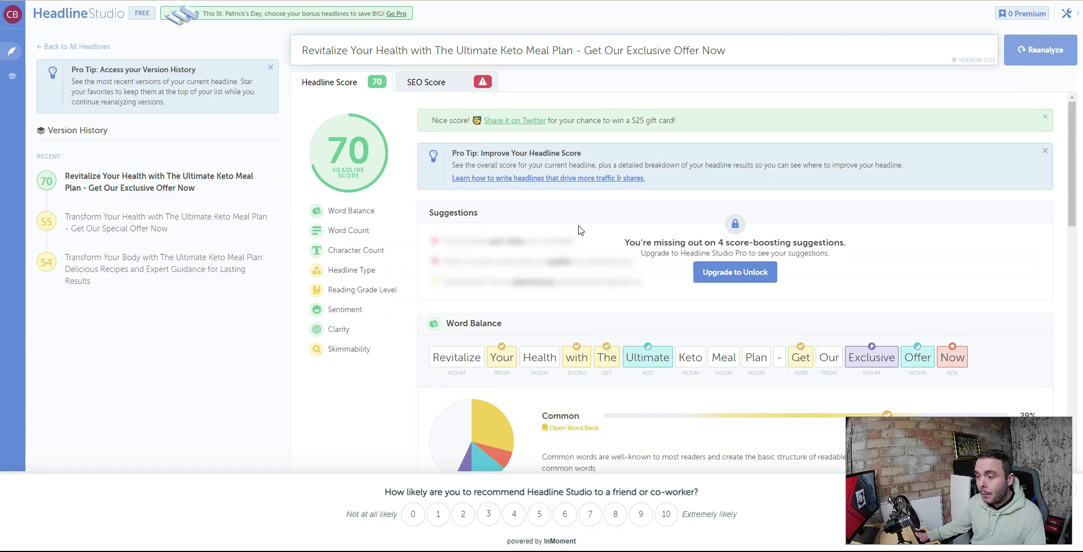
pyautogui.scroll(-6, 598, 247)
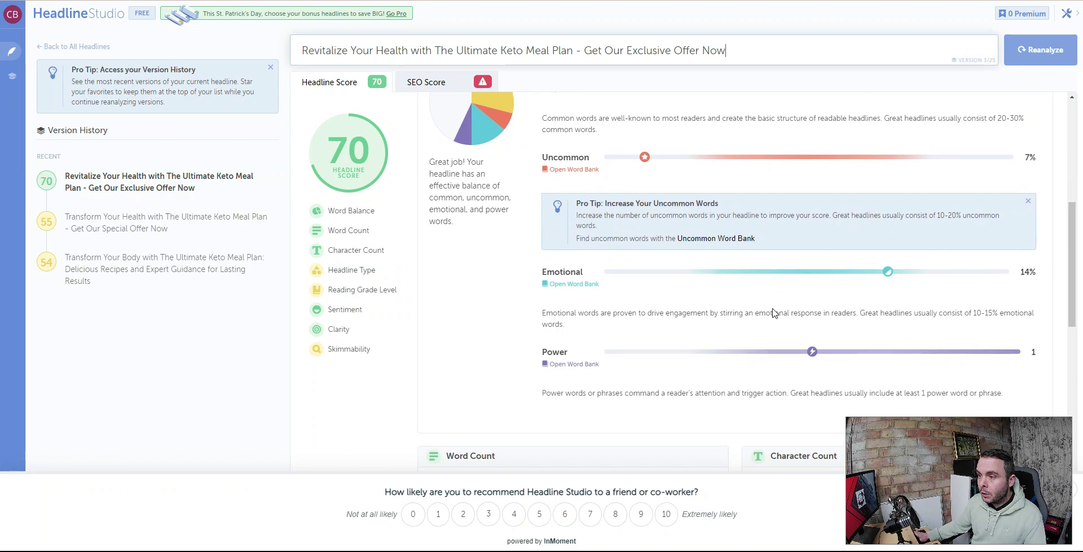
pyautogui.scroll(2, 772, 310)
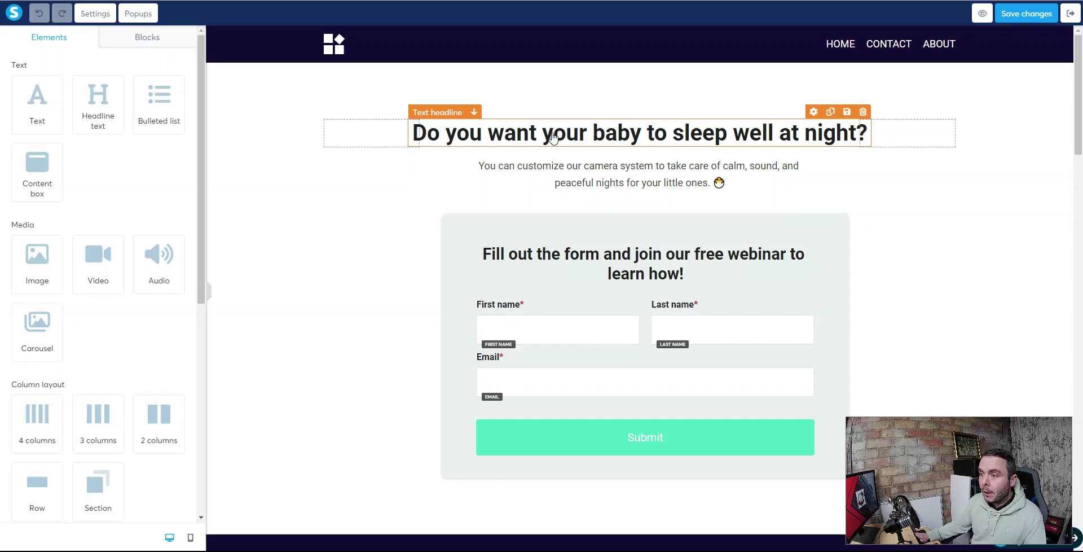
# Replace the baby-sleep headline with the pasted 'Revitalize Your Health…Exclusive Offer Now' headline.
pyautogui.doubleClick(552, 133)
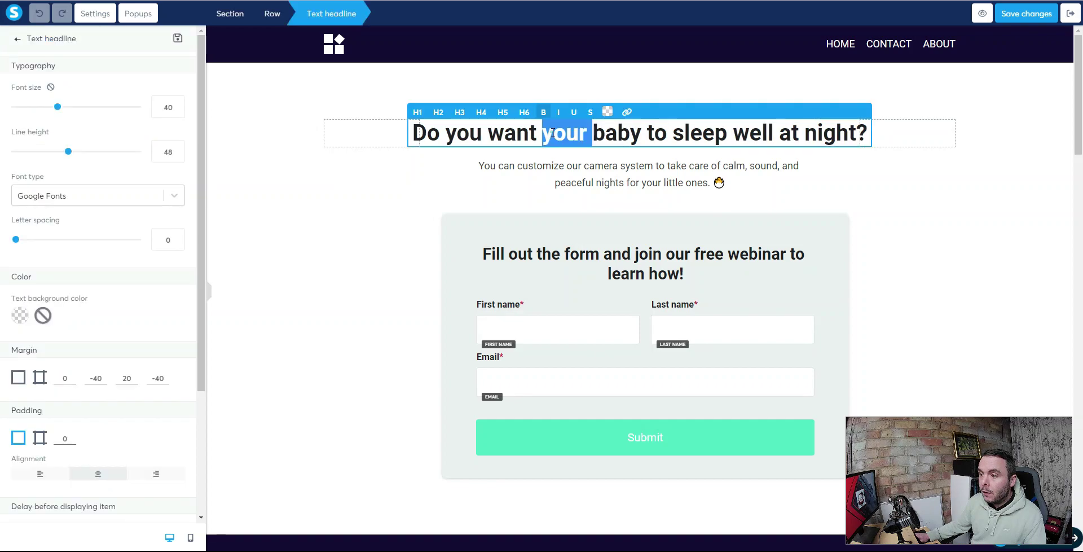
pyautogui.hotkey('ctrl', 'a')
pyautogui.write('Revitalize Your Health with The Ultimate Keto Meal Plan - Get Our Exclusive Offer Now')
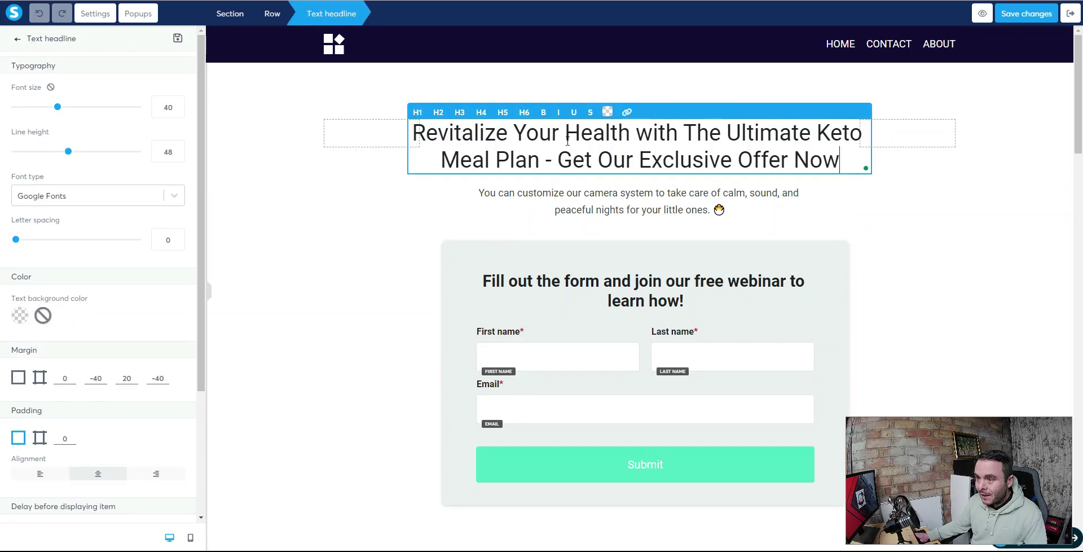
pyautogui.click(916, 207)
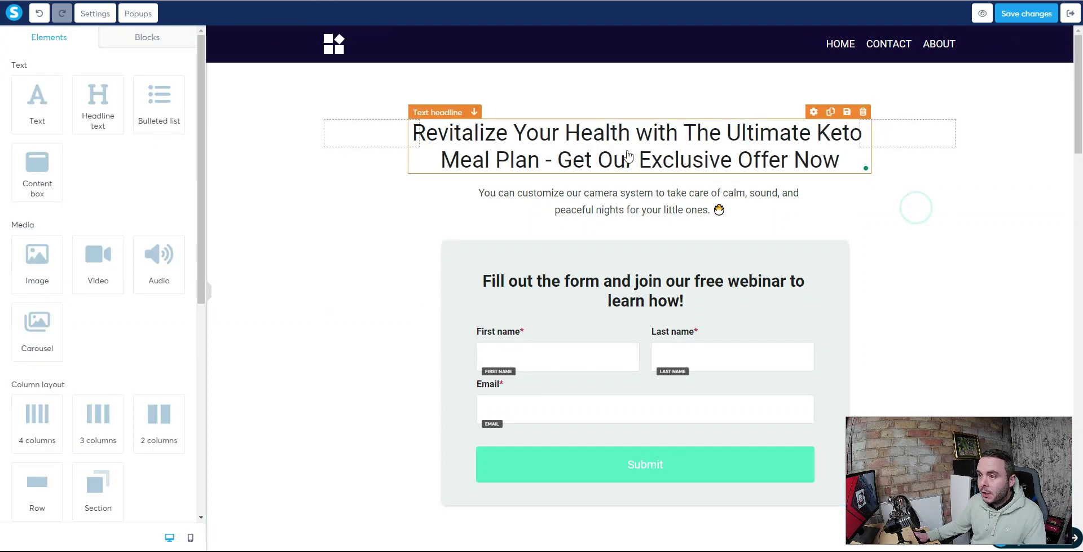
pyautogui.click(508, 152)
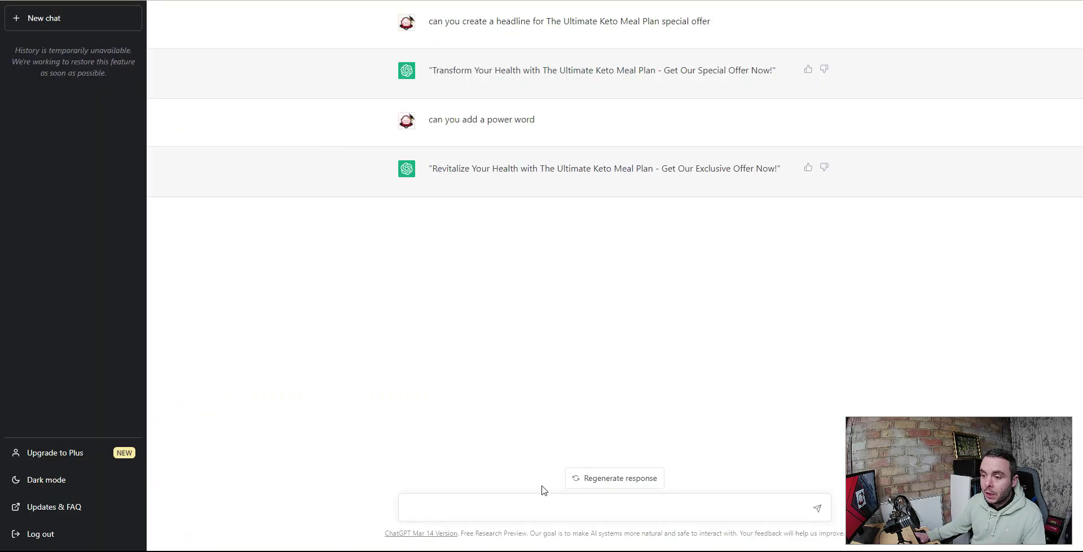
# Ask ChatGPT for a keto subheading and select its generated reply.
pyautogui.click(527, 504)
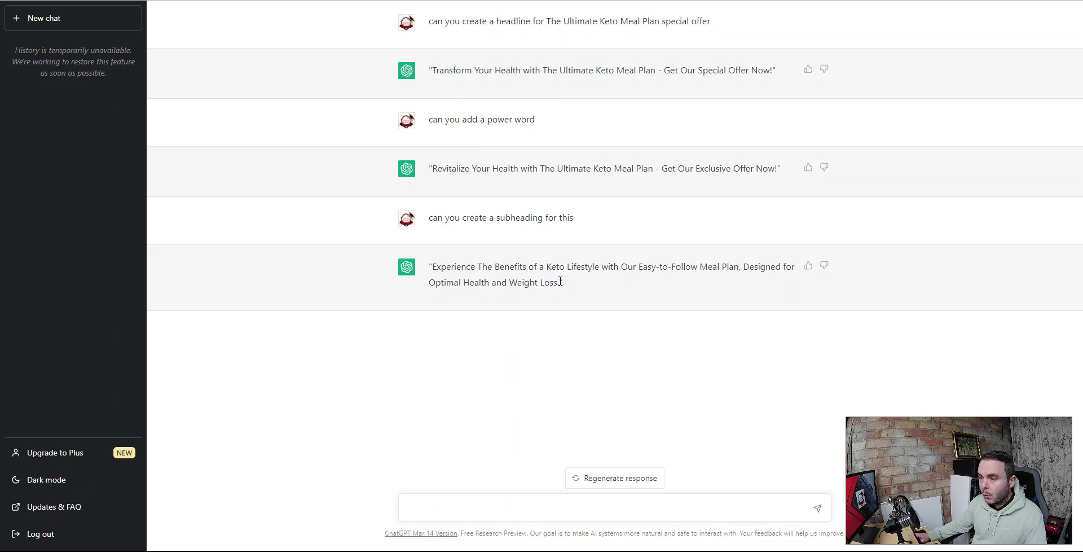
pyautogui.moveTo(553, 282); pyautogui.dragTo(439, 263)
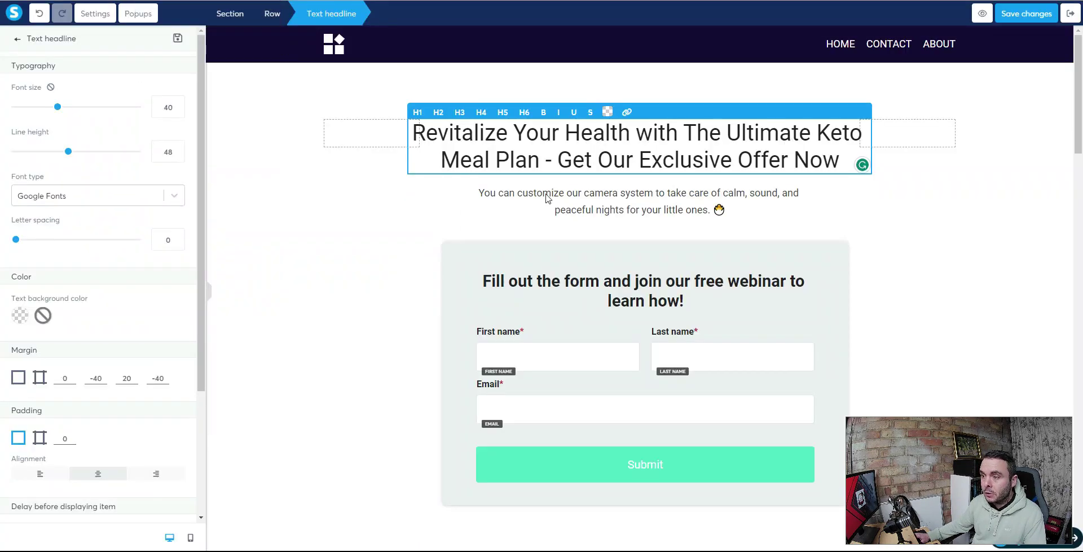
# Replace the subheading under the headline with the pasted keto subheading.
pyautogui.click(608, 207)
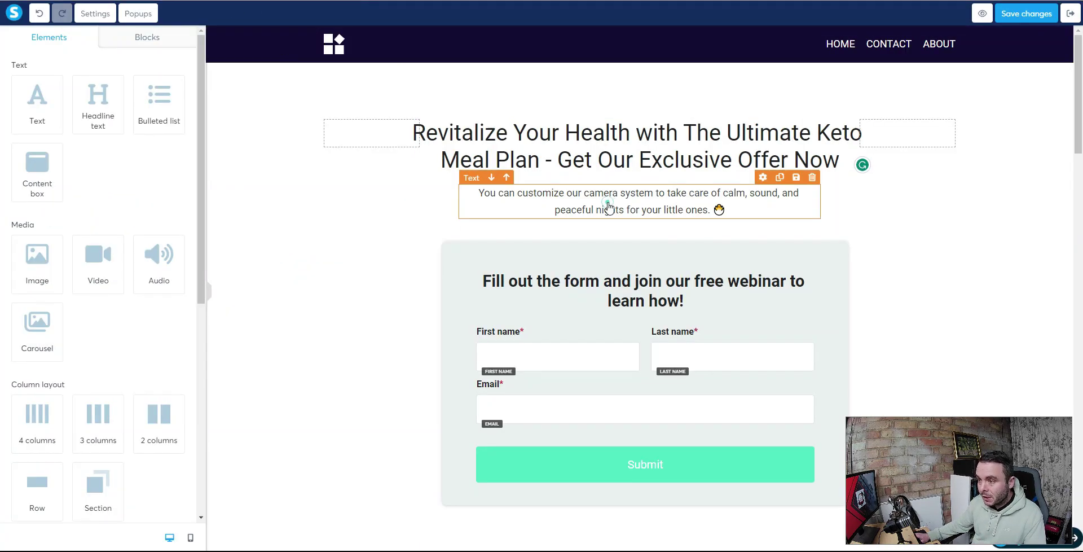
pyautogui.doubleClick(671, 200)
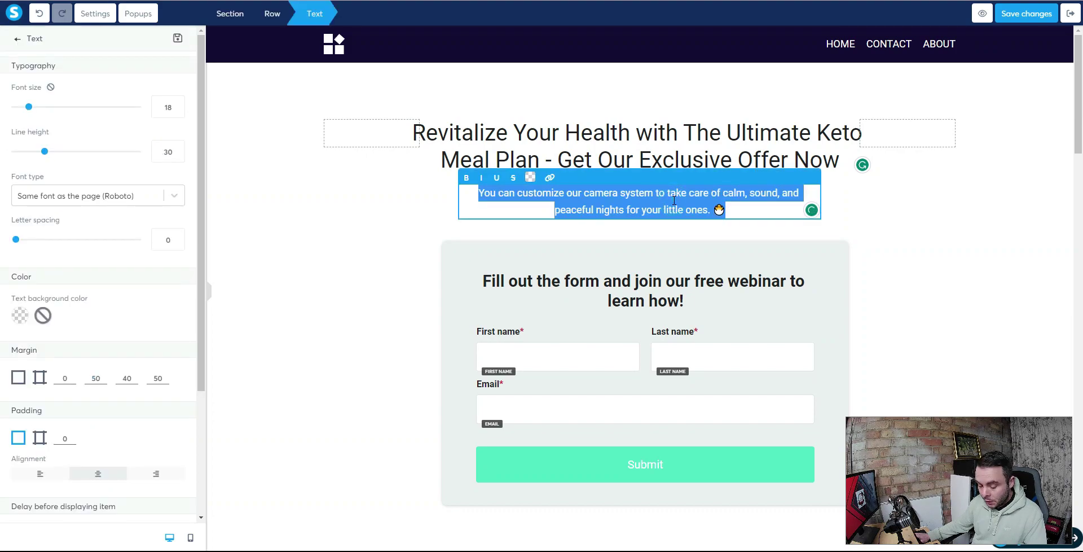
pyautogui.write('Experience The Benefits of a Keto Lifestyle with Our Easy-to-Follow Meal Plan, Designed for Optimal Health and Weight Loss.')
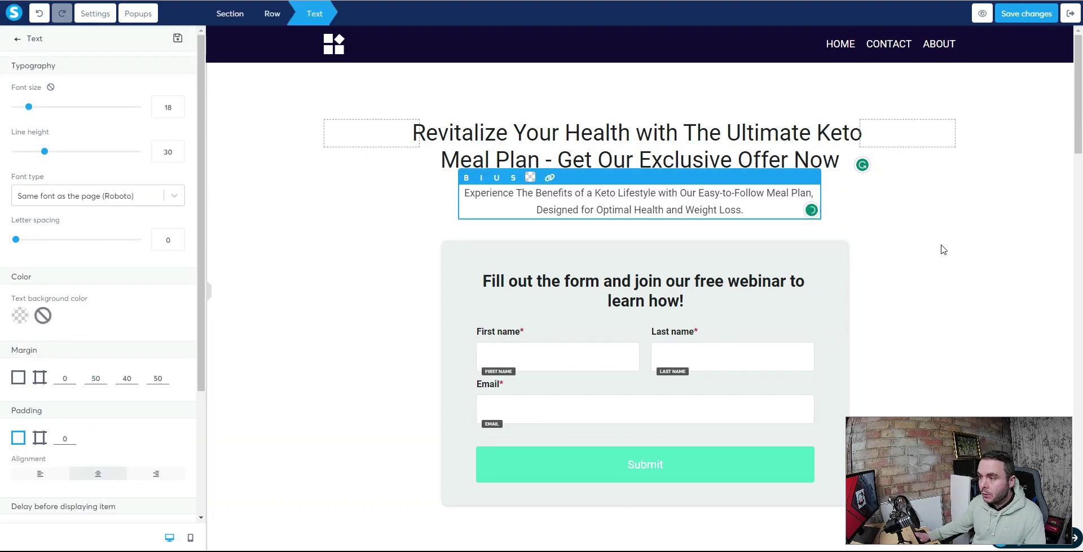
pyautogui.click(943, 249)
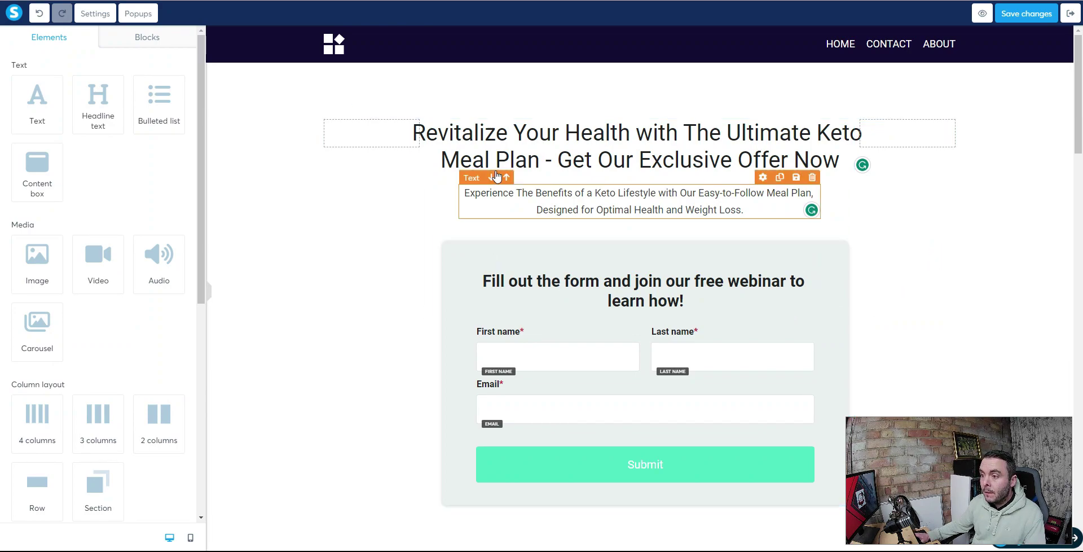
# Change the form headline to 'Fill out the form to access this special offer!'.
pyautogui.tripleClick(678, 306)
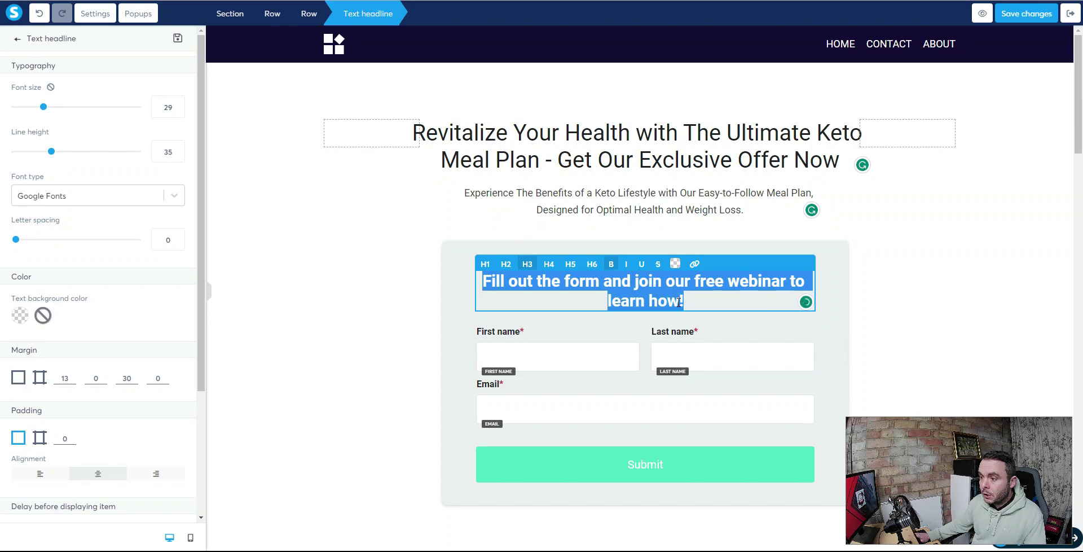
pyautogui.write('Fill out the form to access this special offer!')
pyautogui.click(888, 314)
pyautogui.click(889, 313)
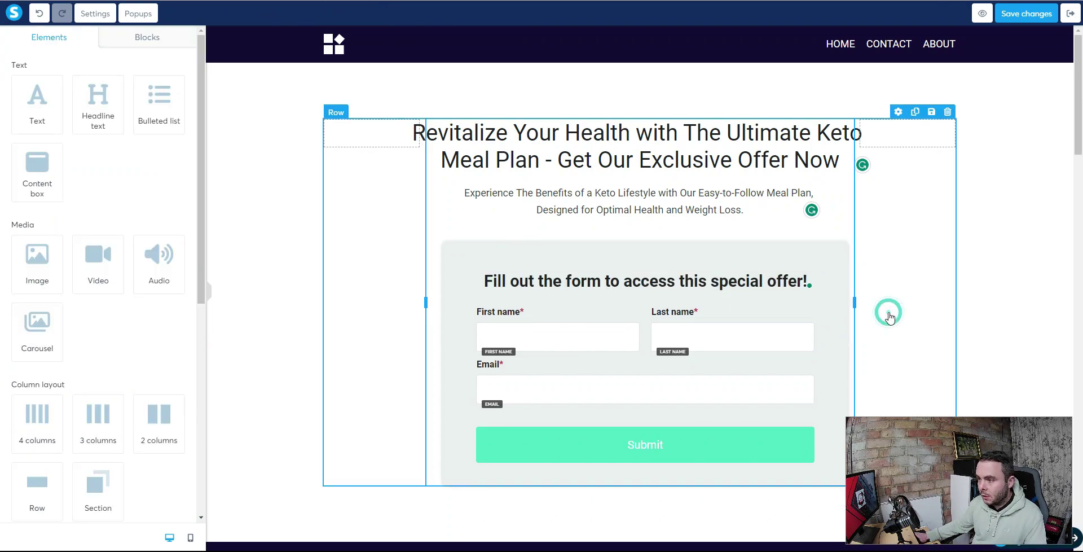
# Set the Submit button's action to Open URL with the Digistore24 keto promolink as destination.
pyautogui.click(679, 439)
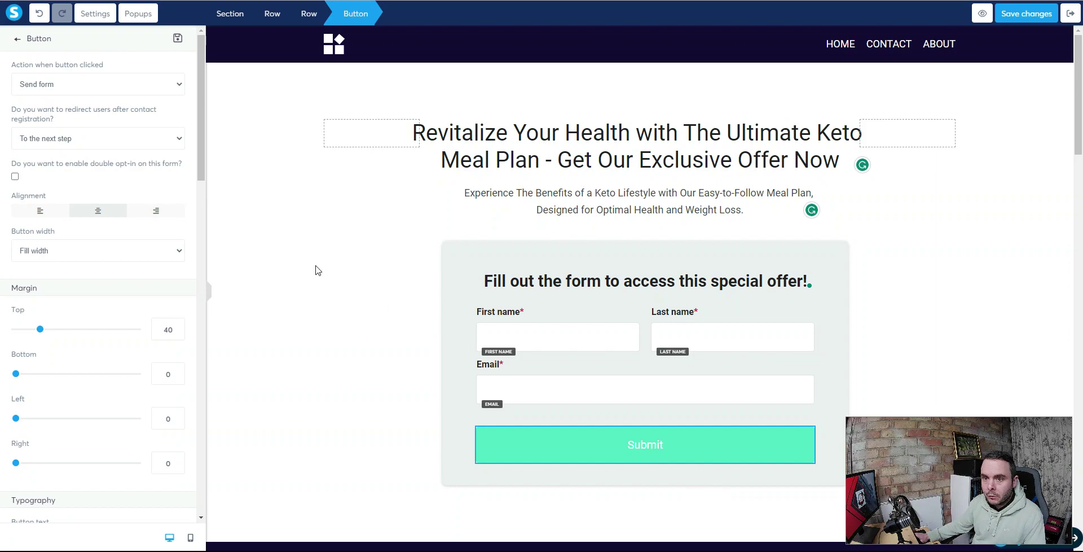
pyautogui.click(166, 92)
pyautogui.click(67, 118)
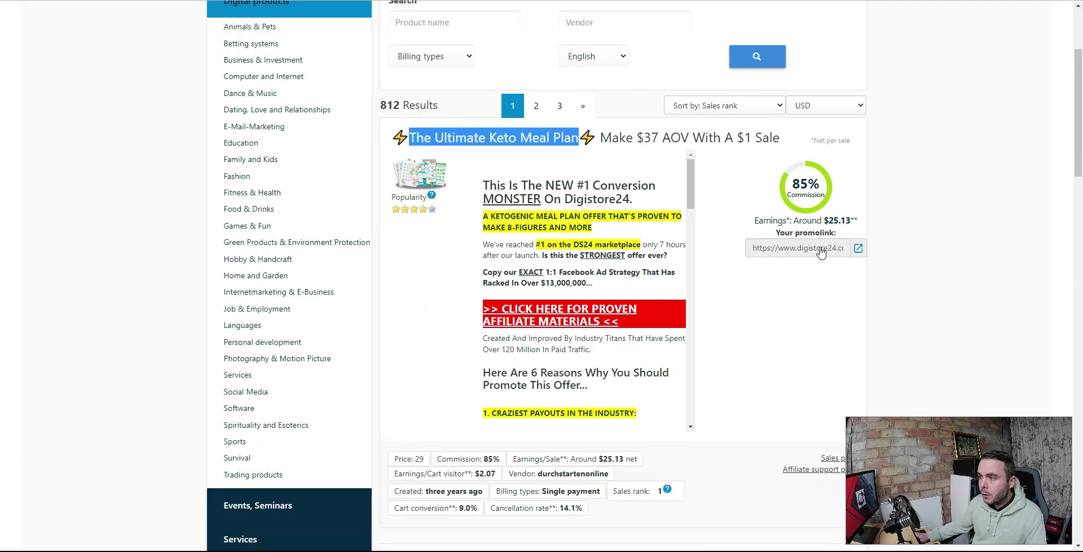
pyautogui.click(821, 253)
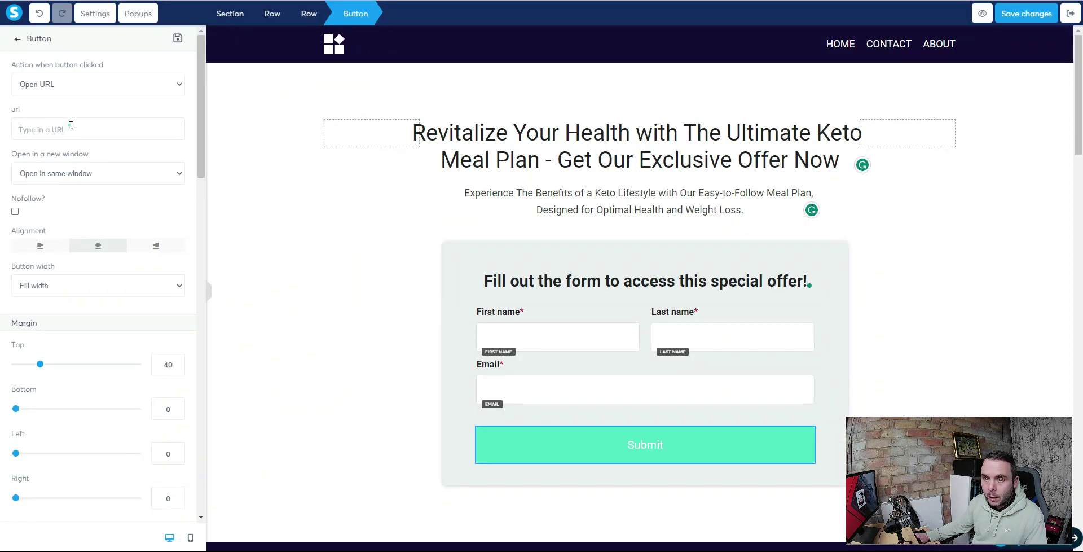
pyautogui.click(68, 129)
pyautogui.hotkey('ctrl', 'v')
pyautogui.click(269, 252)
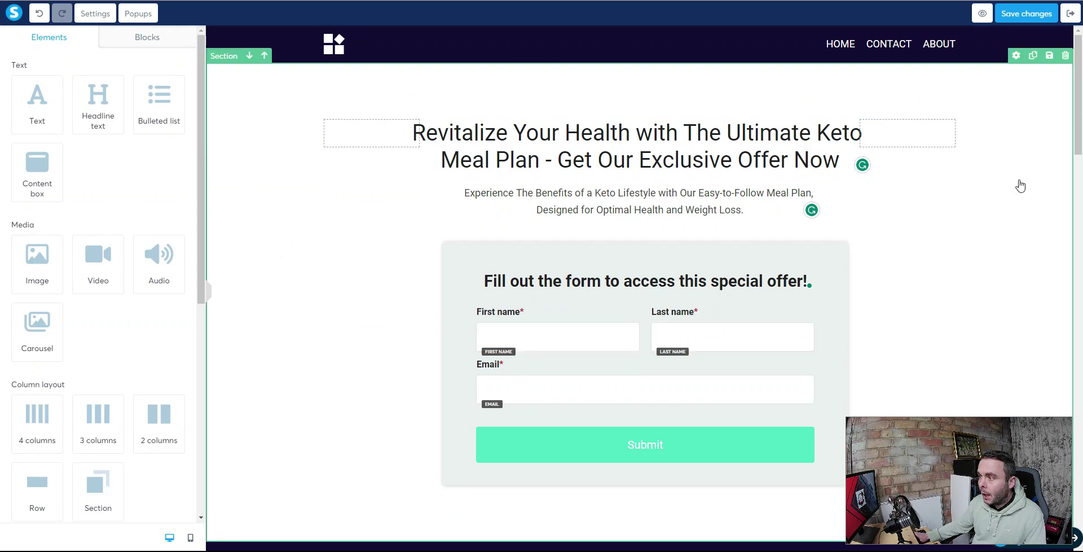
# Delete the top header section and the testimonial section.
pyautogui.click(1065, 56)
pyautogui.click(598, 38)
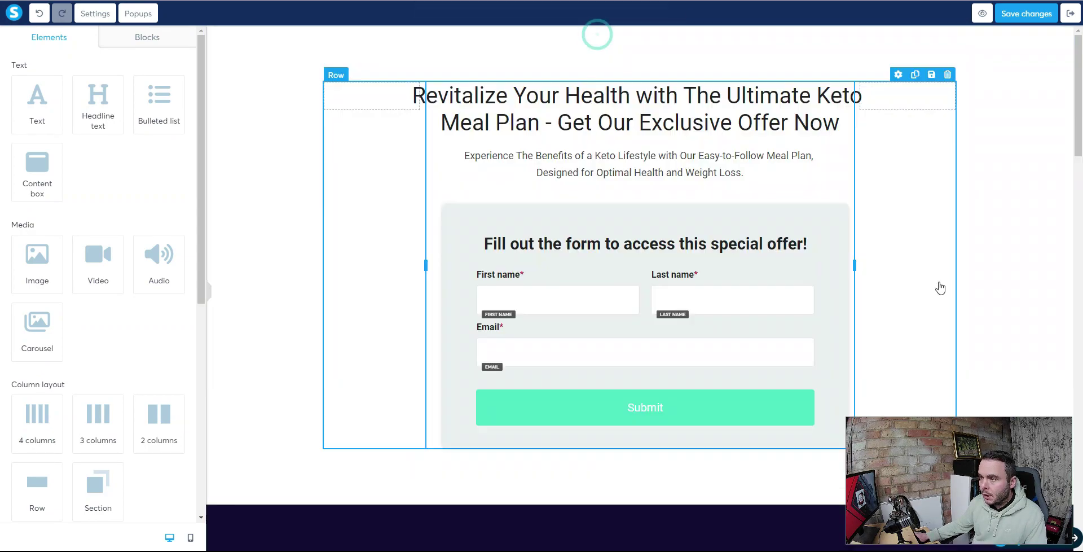
pyautogui.scroll(-5, 938, 285)
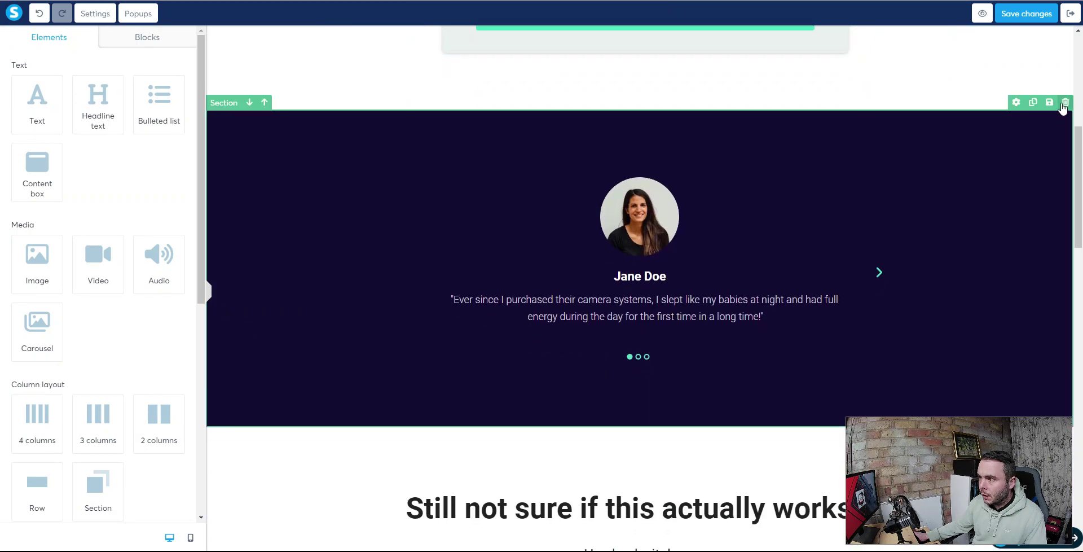
pyautogui.click(1064, 103)
pyautogui.click(595, 36)
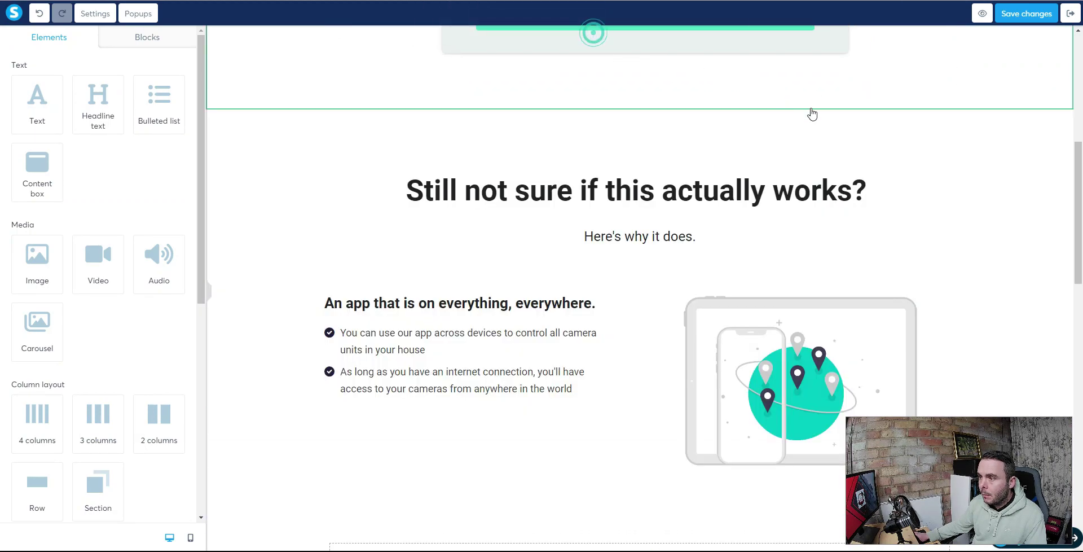
# Delete the 'Still not sure' and closing call-to-action sections, then save the page.
pyautogui.click(1065, 102)
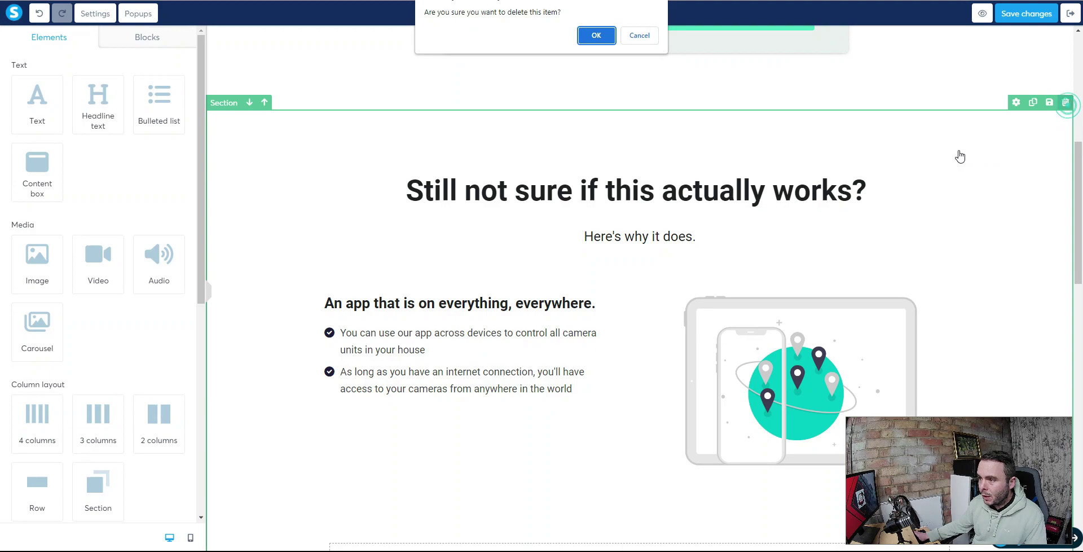
pyautogui.click(597, 37)
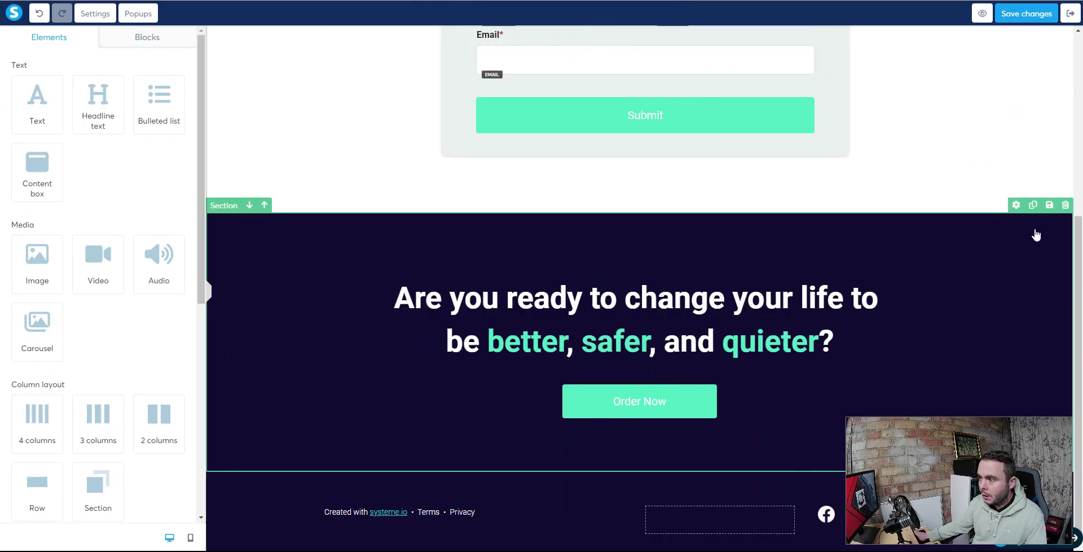
pyautogui.click(1065, 205)
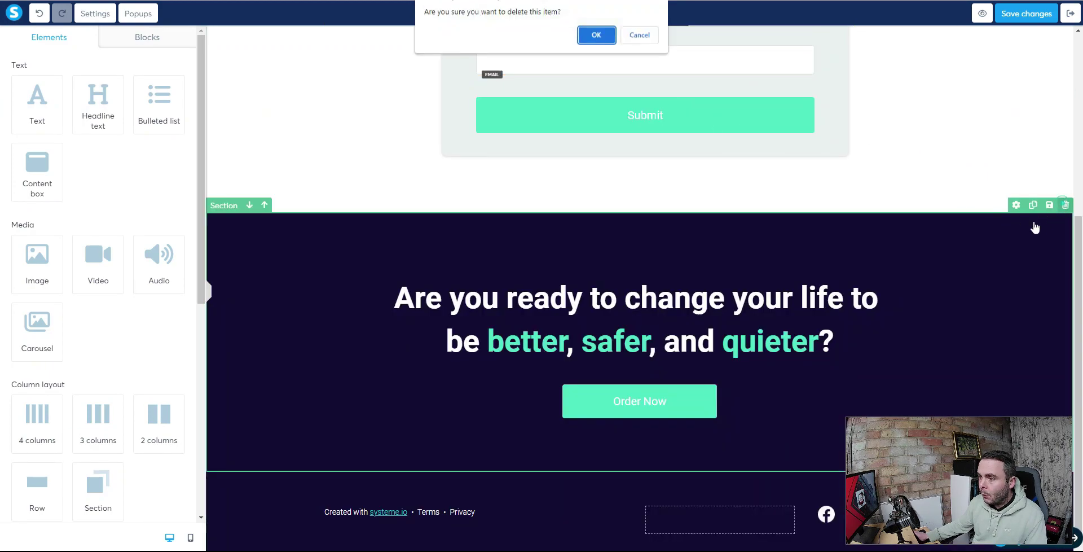
pyautogui.click(598, 37)
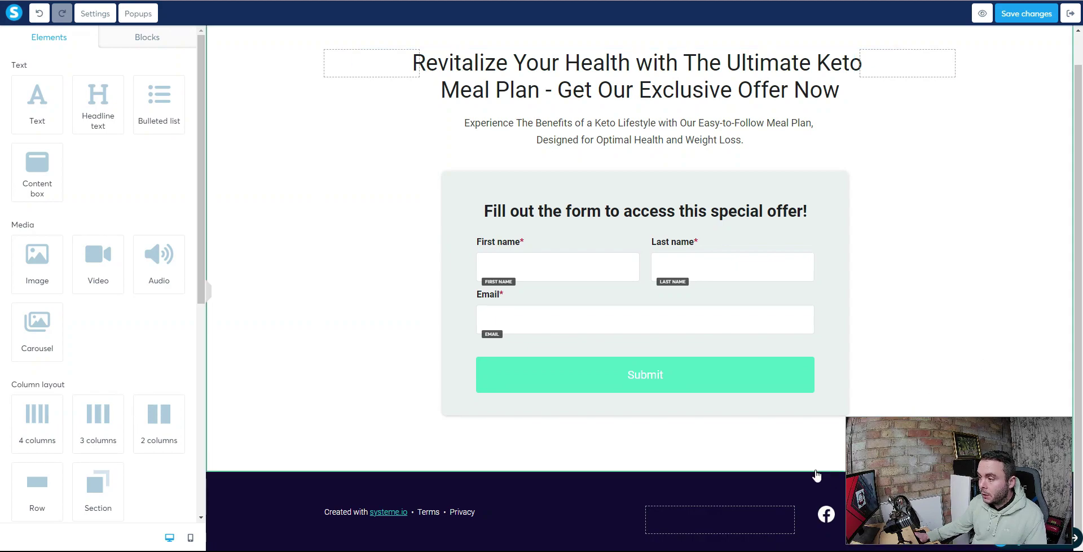
pyautogui.click(1022, 13)
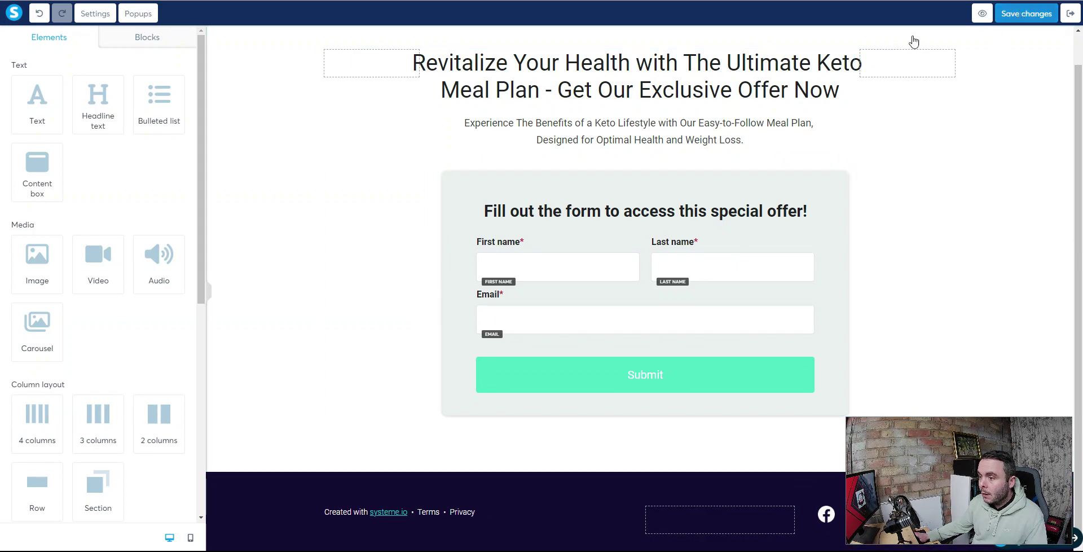
pyautogui.click(1024, 14)
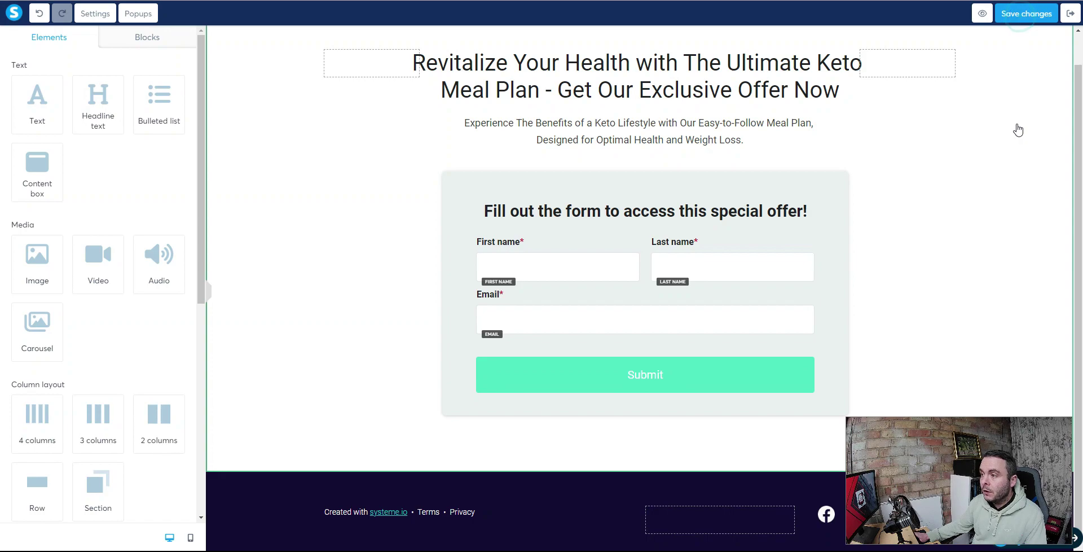